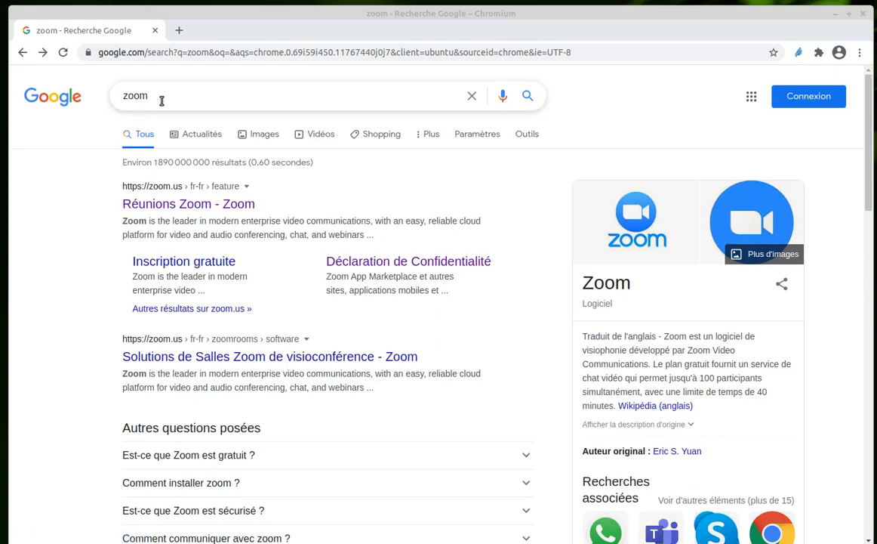
- Open Zoom's website from the search results, go to its free sign-up page and fill in the work e-mail address
click(150, 198)
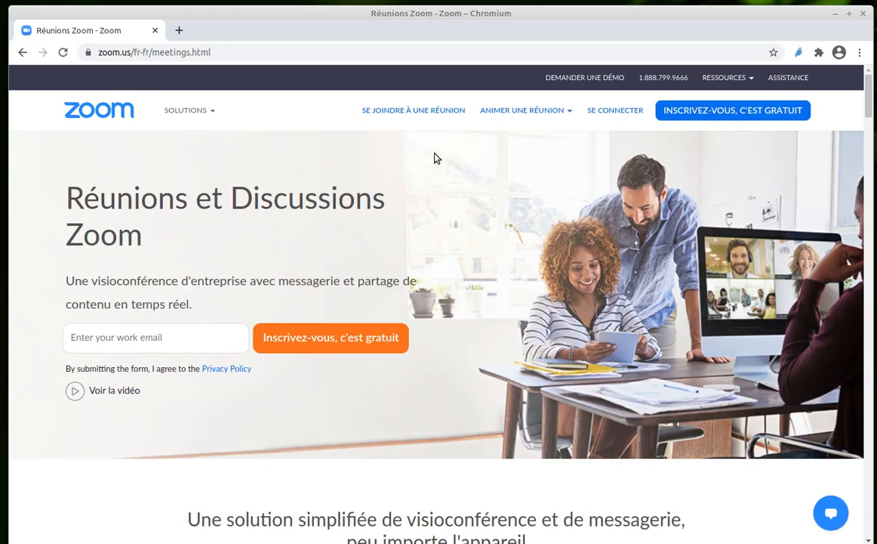
click(721, 114)
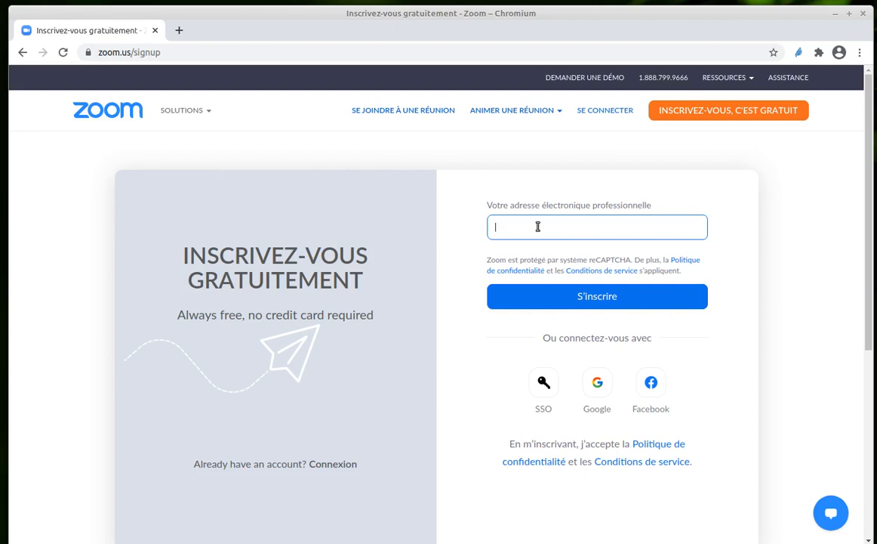
click(597, 227)
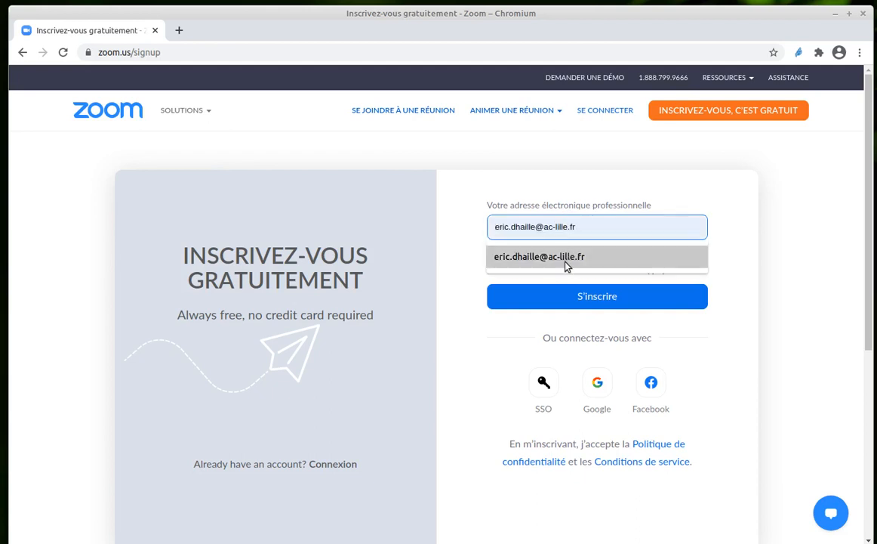
click(574, 258)
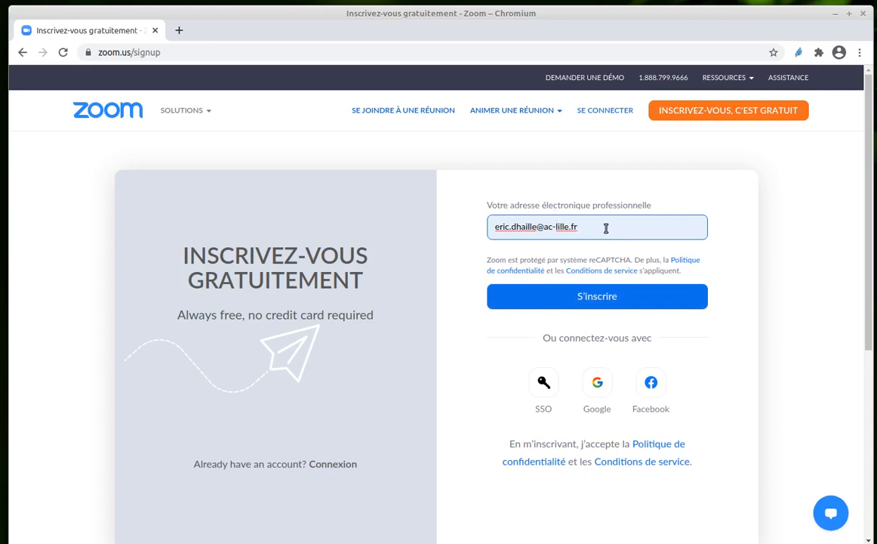
- Bring up the Zoom account registration e-mail in Thunderbird to view it, and move its window away again
drag(0, 217, 444, 112)
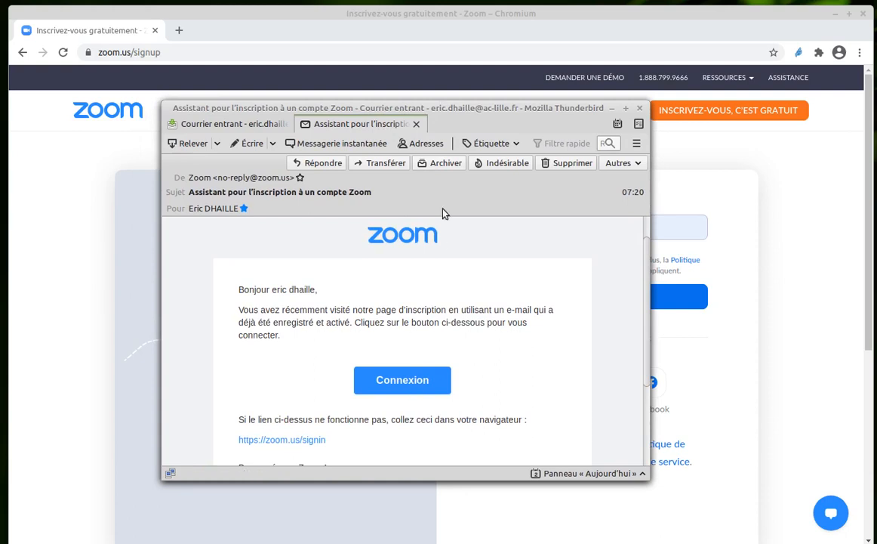
drag(460, 107, 0, 178)
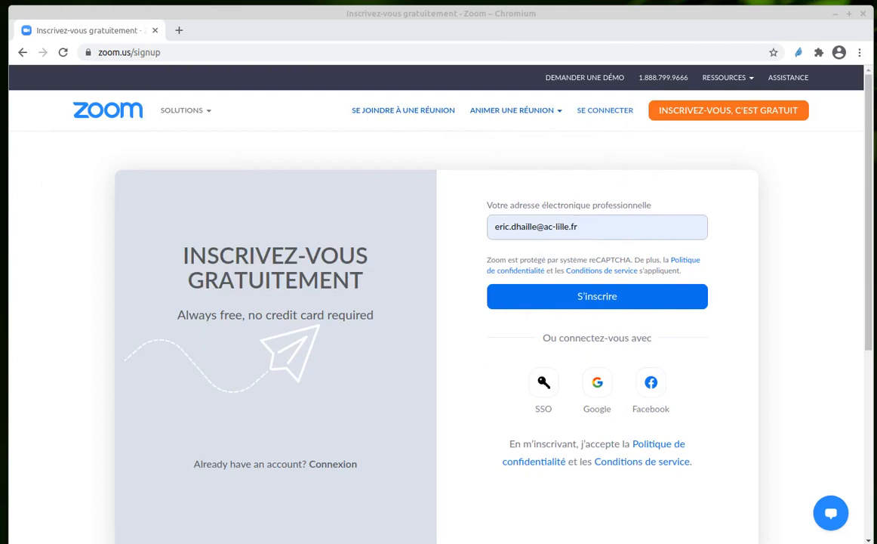
- Go to Zoom's sign-in page, fill in the saved e-mail address and account password, and submit the login
click(602, 111)
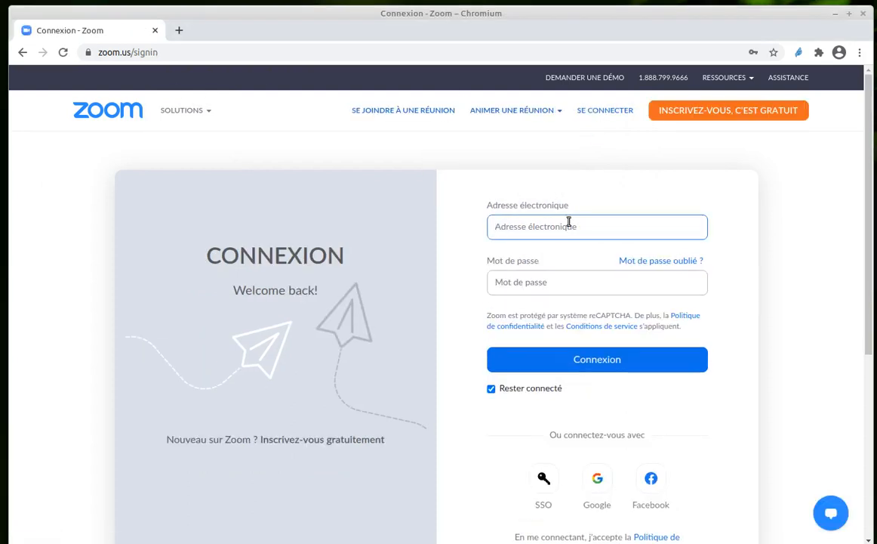
click(525, 224)
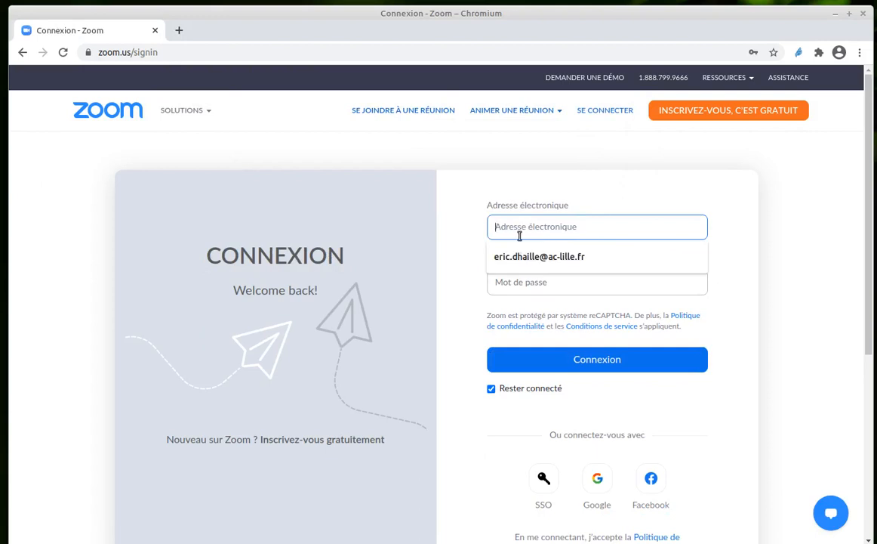
click(519, 260)
click(520, 281)
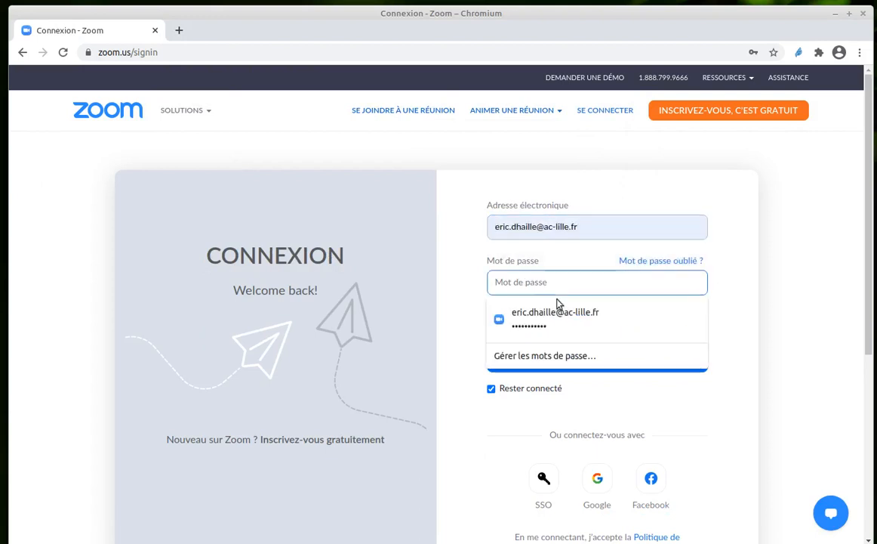
click(560, 321)
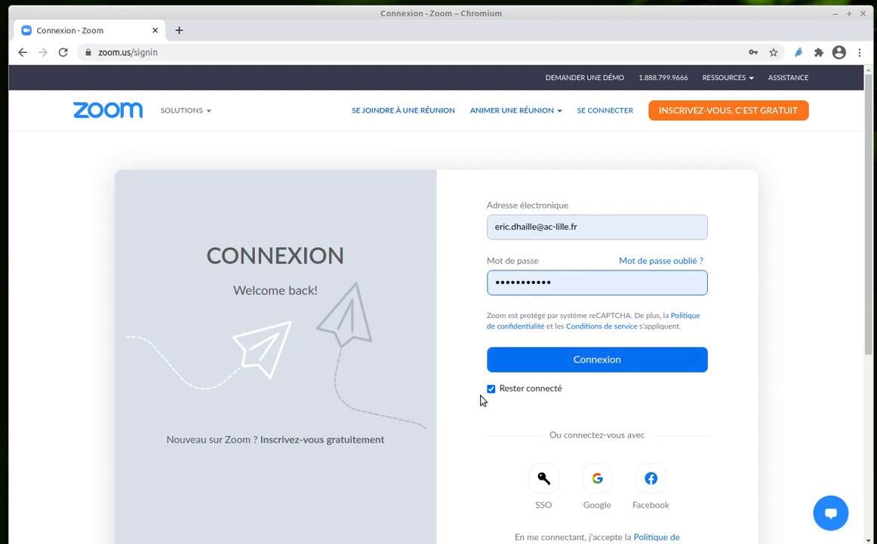
click(611, 363)
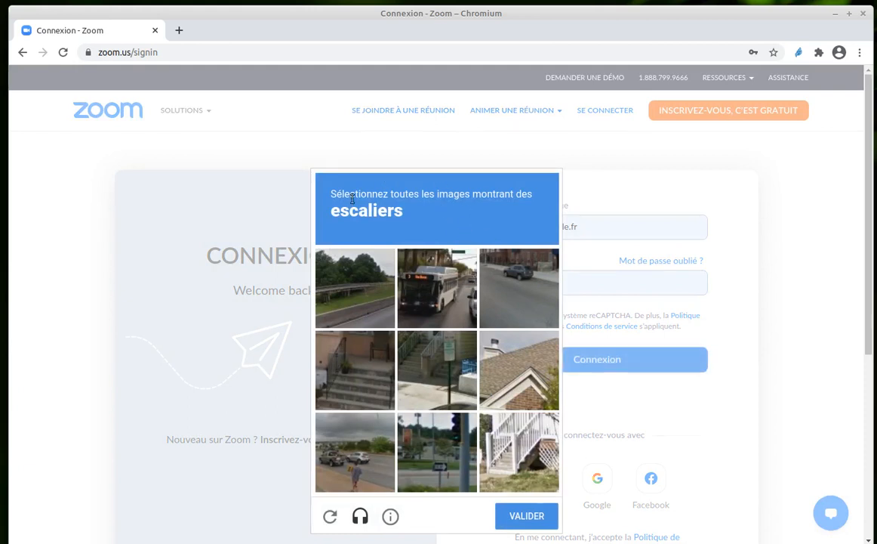
- Select the three images showing stairs in the reCAPTCHA challenge and validate it to complete the sign-in
click(358, 361)
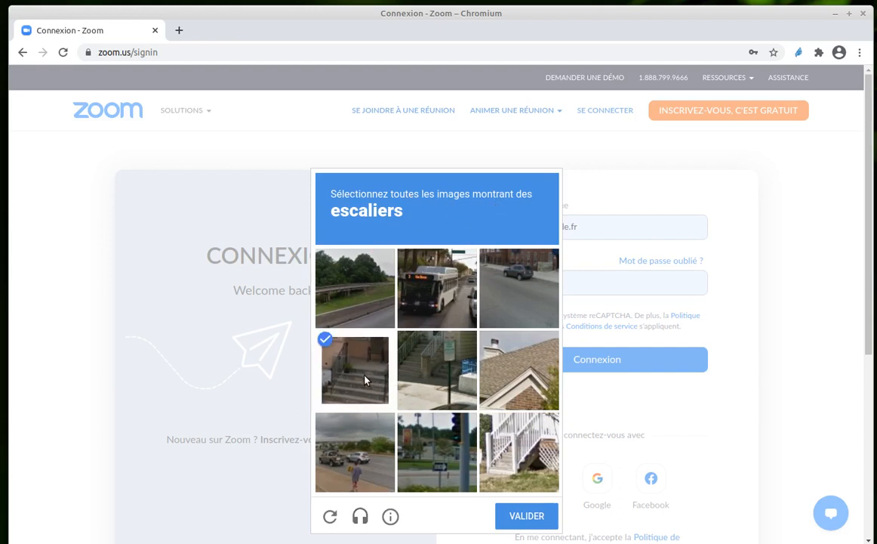
click(435, 368)
click(525, 480)
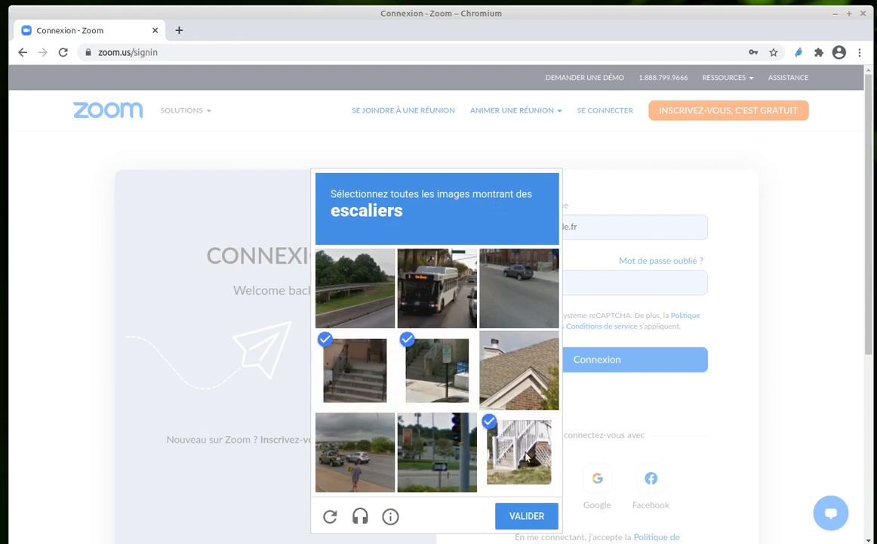
click(533, 518)
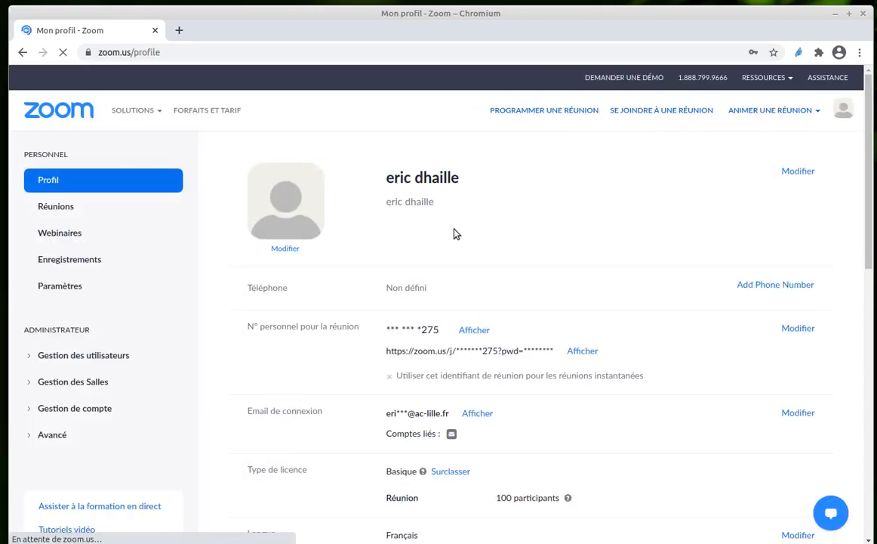
- Look through the profile page's personal meeting number, login e-mail, licence type, language and date and time settings
scroll(501, 351, down, 4)
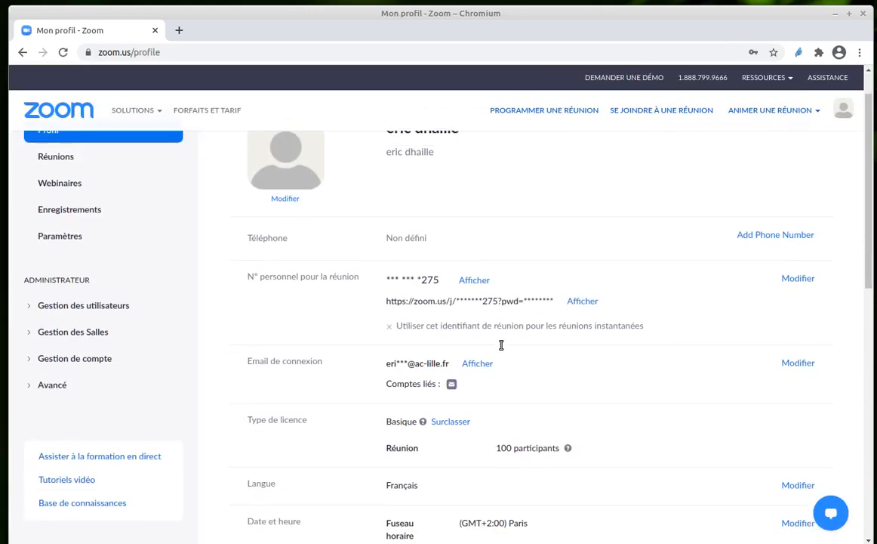
scroll(514, 293, down, 1)
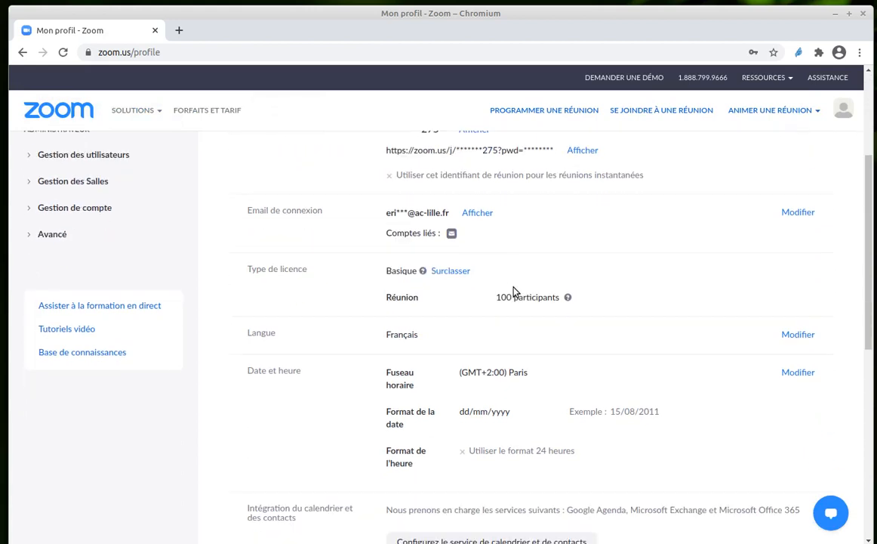
scroll(513, 291, up, 4)
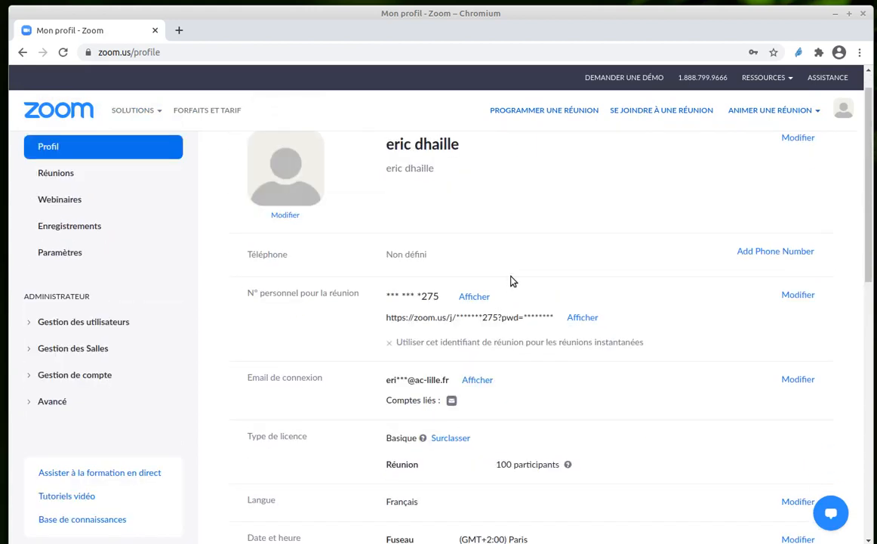
scroll(511, 234, down, 1)
scroll(511, 234, up, 2)
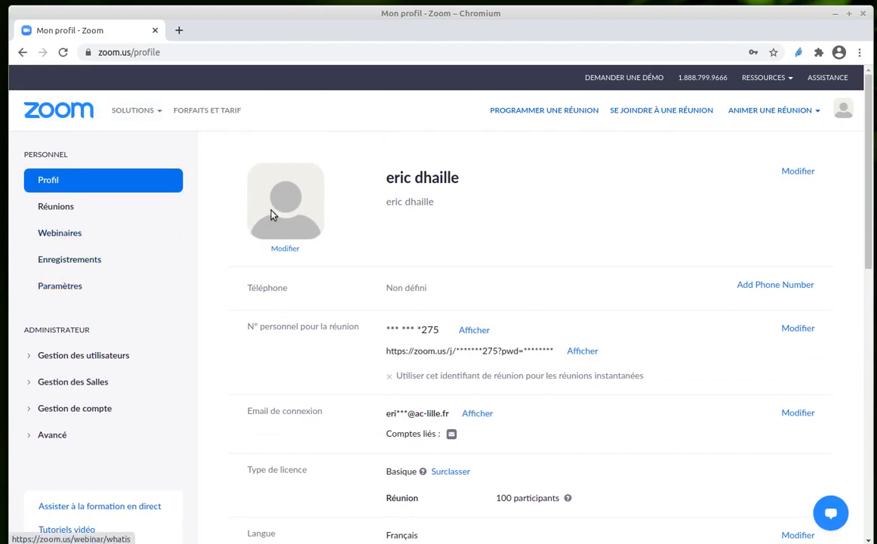
scroll(500, 233, down, 4)
scroll(503, 238, up, 3)
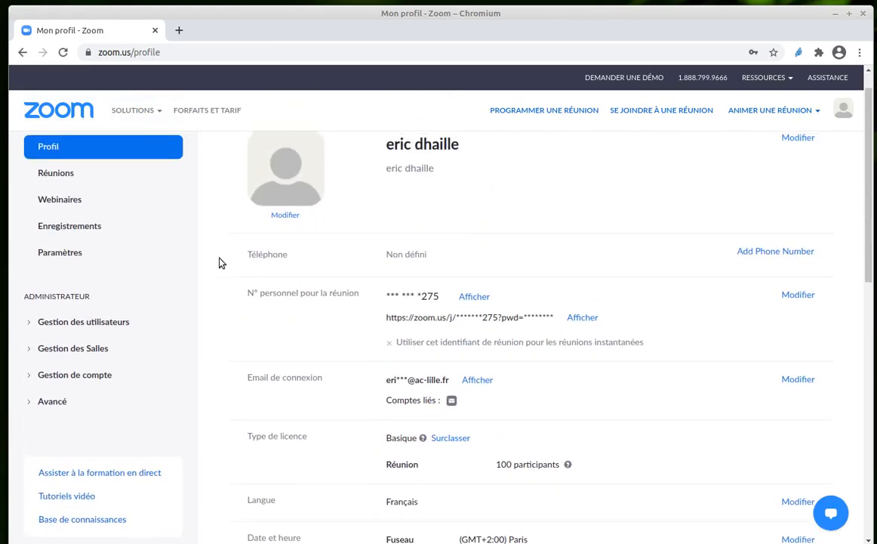
- Open the account's personal settings (Paramètres) at the Réunion category
click(60, 253)
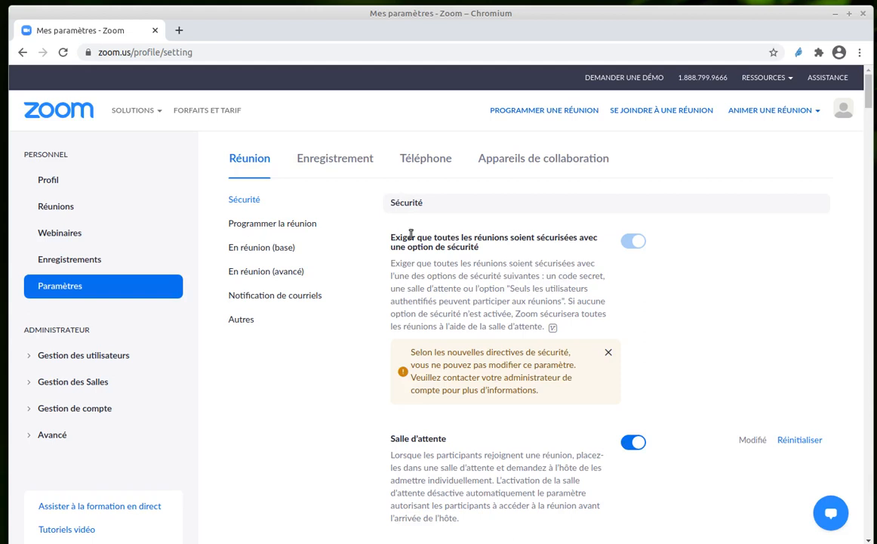
click(240, 155)
scroll(598, 263, down, 2)
scroll(574, 257, up, 2)
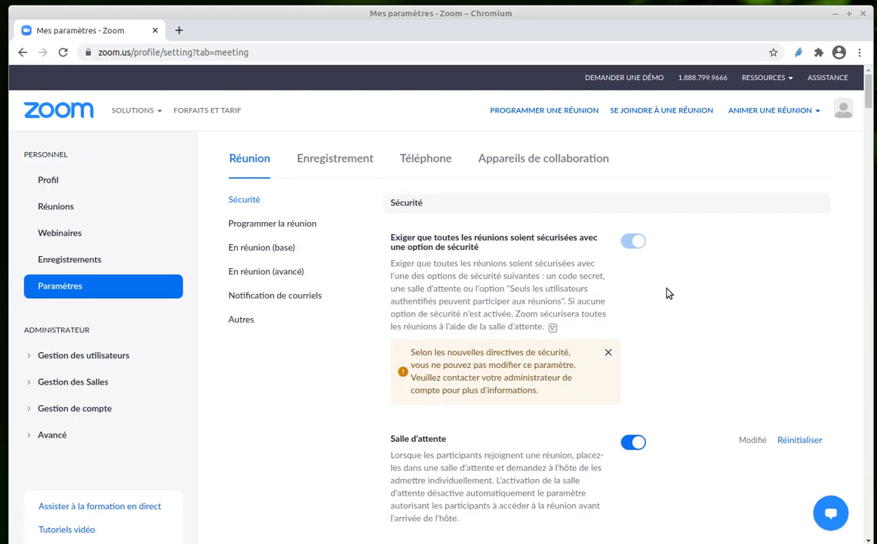
- Examine the Sécurité meeting settings, from the waiting room and passcode options to region blocking and end-to-end encryption
scroll(670, 298, down, 2)
scroll(670, 298, down, 1)
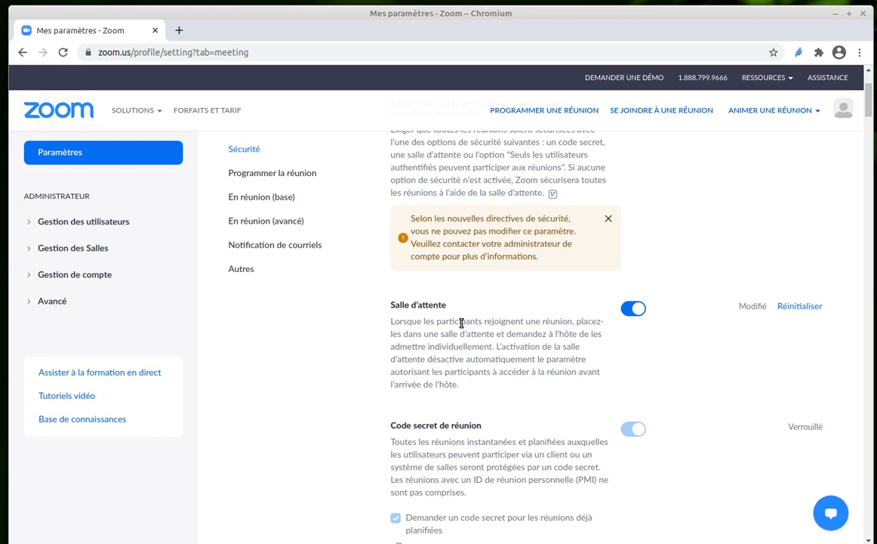
scroll(528, 314, down, 1)
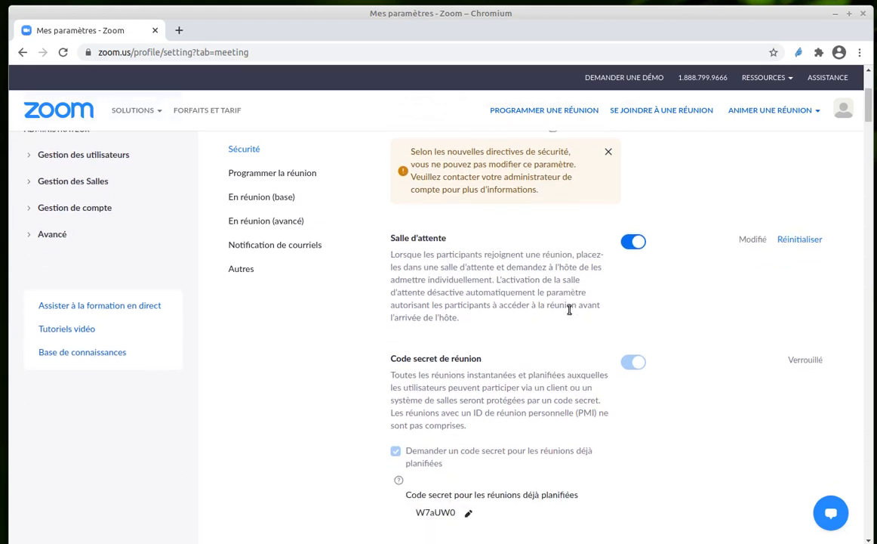
scroll(570, 308, down, 1)
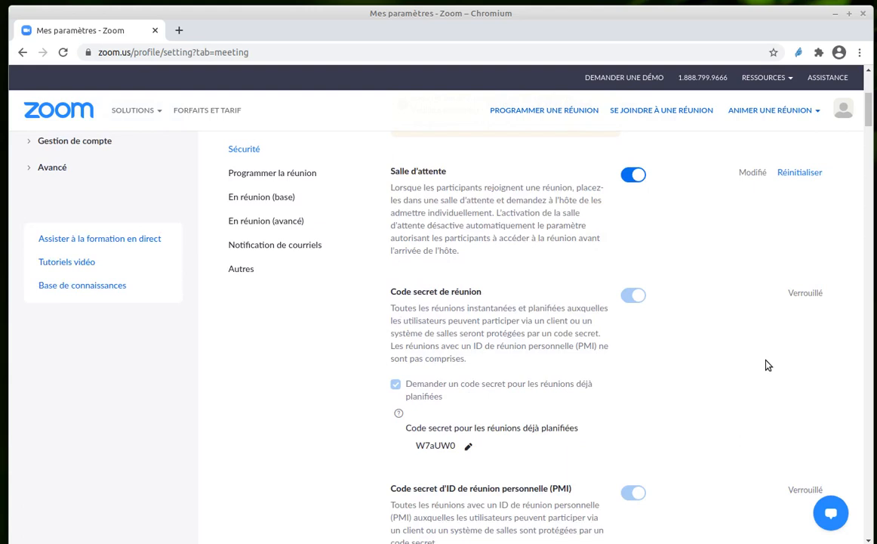
scroll(768, 365, down, 3)
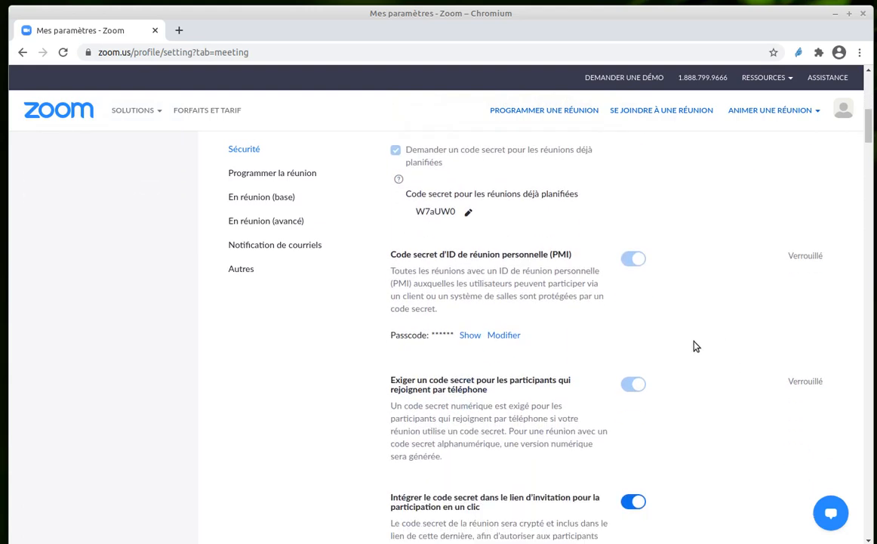
scroll(699, 342, down, 1)
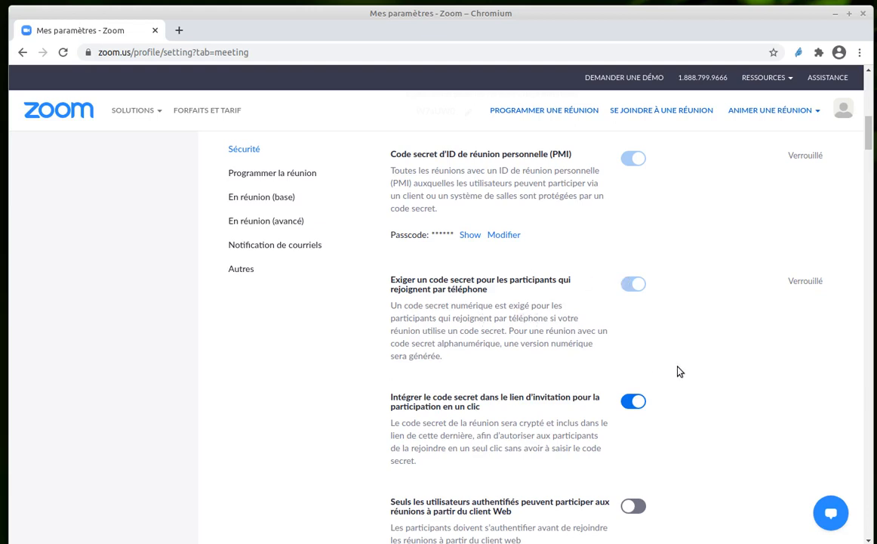
scroll(693, 361, down, 1)
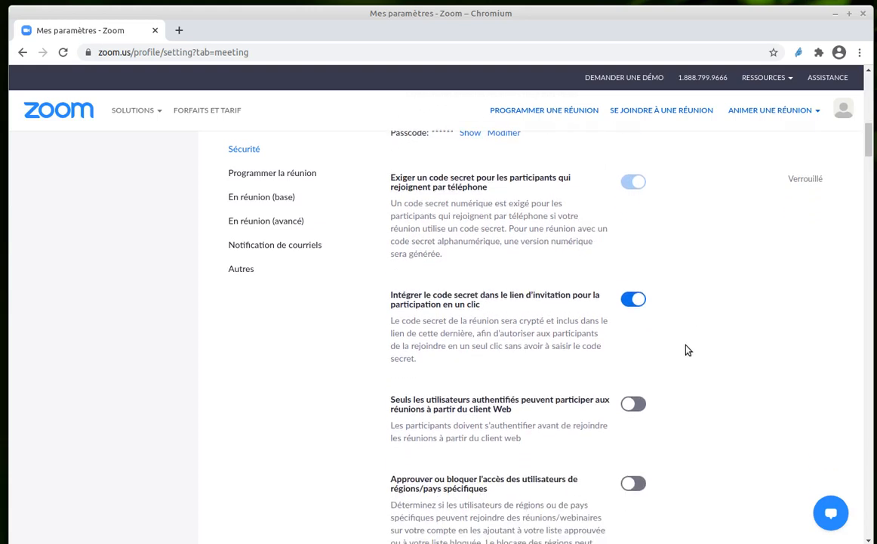
scroll(684, 332, down, 1)
scroll(685, 315, down, 2)
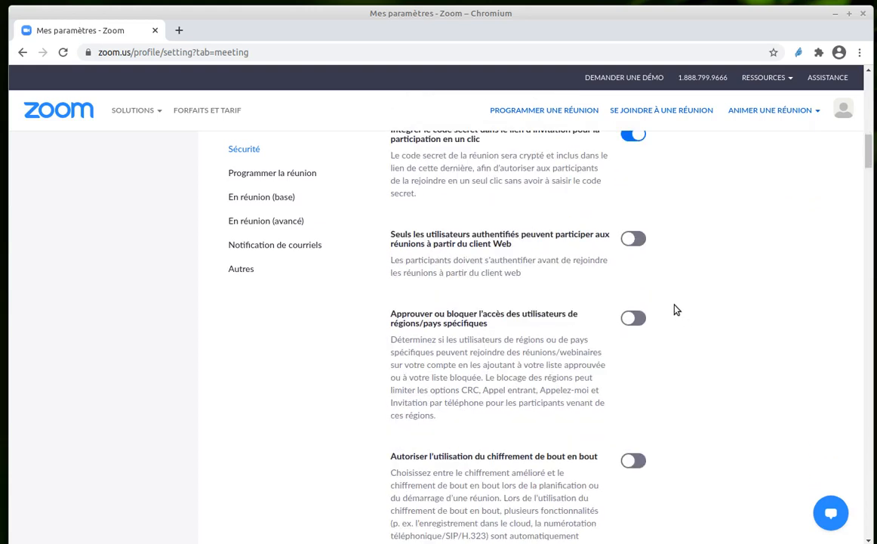
scroll(727, 280, down, 3)
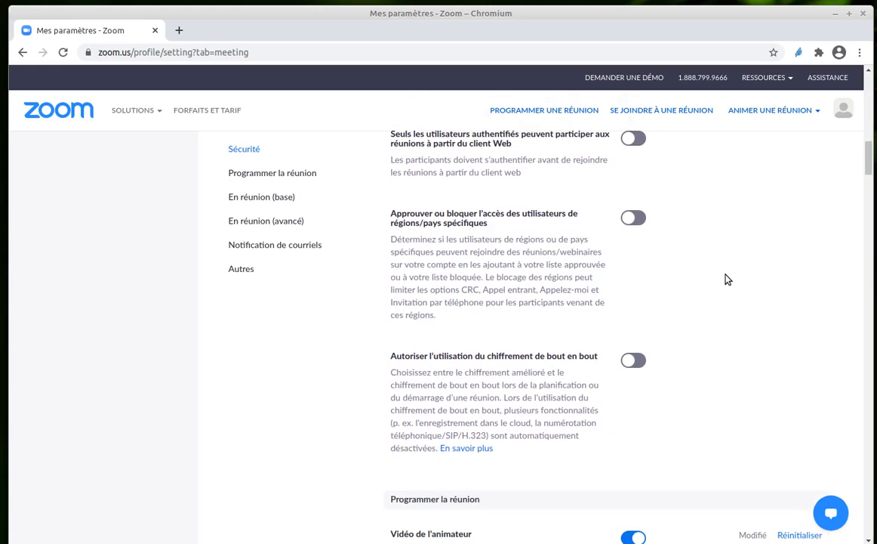
- Examine the Programmer la réunion settings, from host and participant video, audio type and personal meeting ID to muting participants on entry and meeting reminders
scroll(709, 312, down, 3)
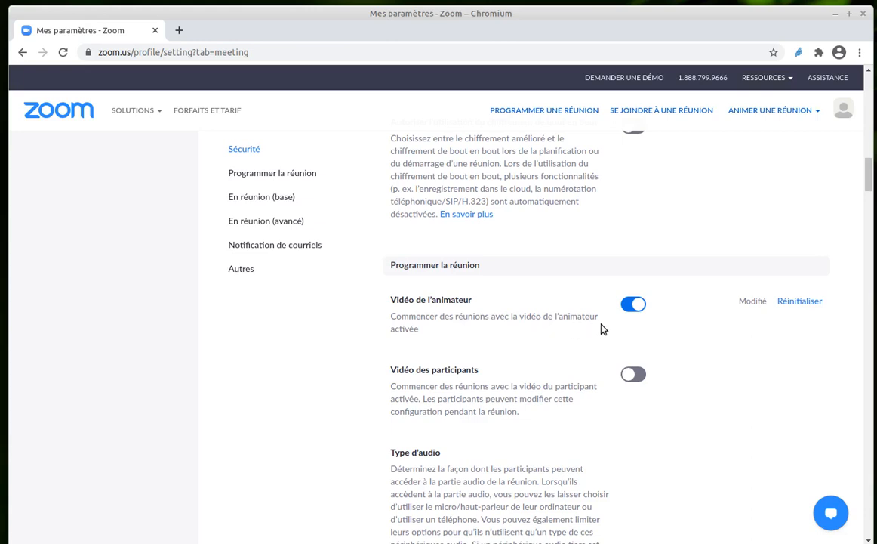
scroll(696, 339, down, 2)
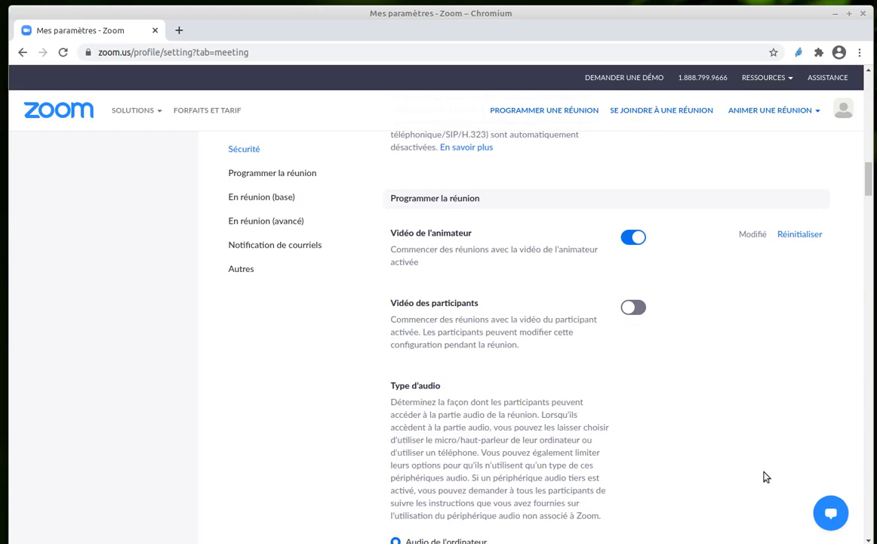
scroll(706, 426, down, 3)
scroll(664, 348, down, 1)
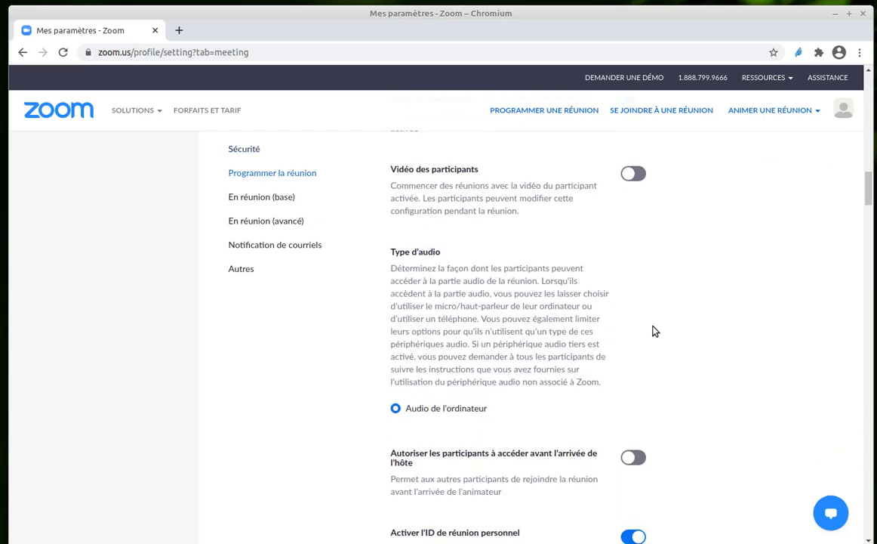
scroll(655, 331, down, 3)
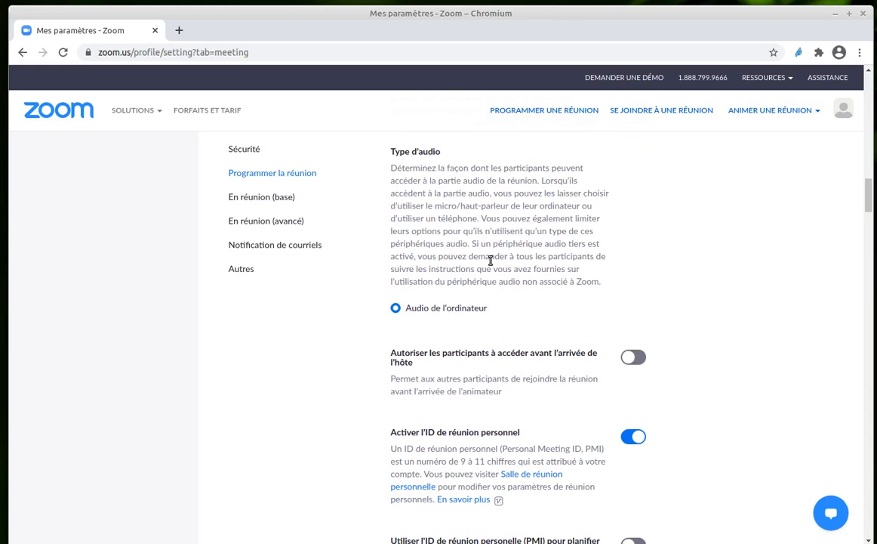
scroll(695, 316, down, 1)
scroll(695, 315, down, 1)
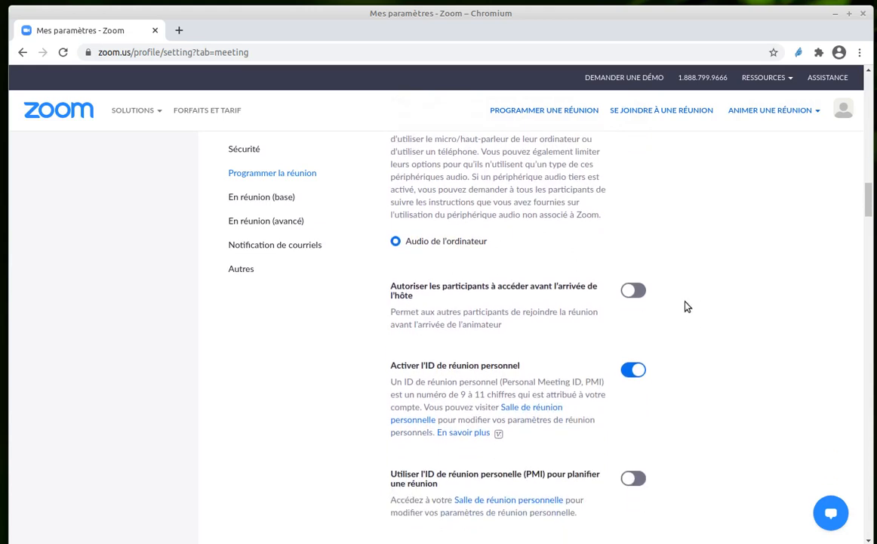
scroll(687, 309, down, 3)
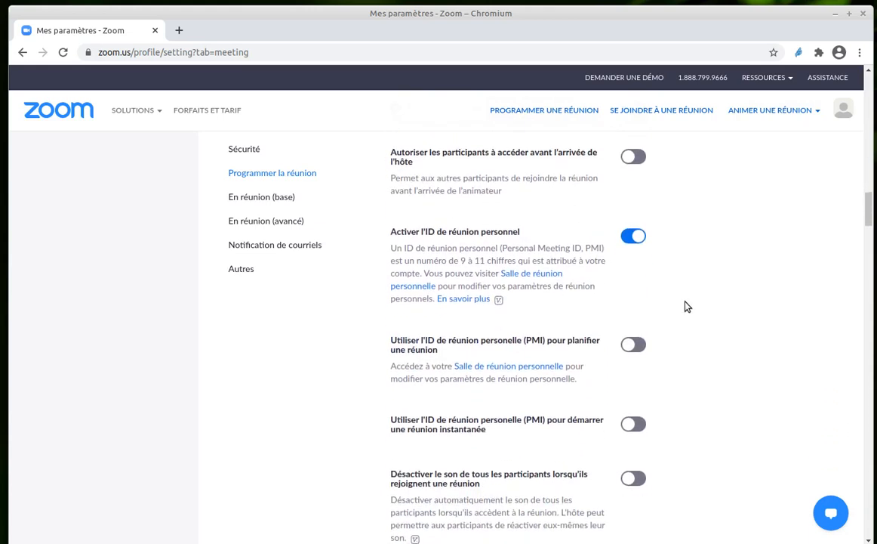
scroll(687, 305, down, 1)
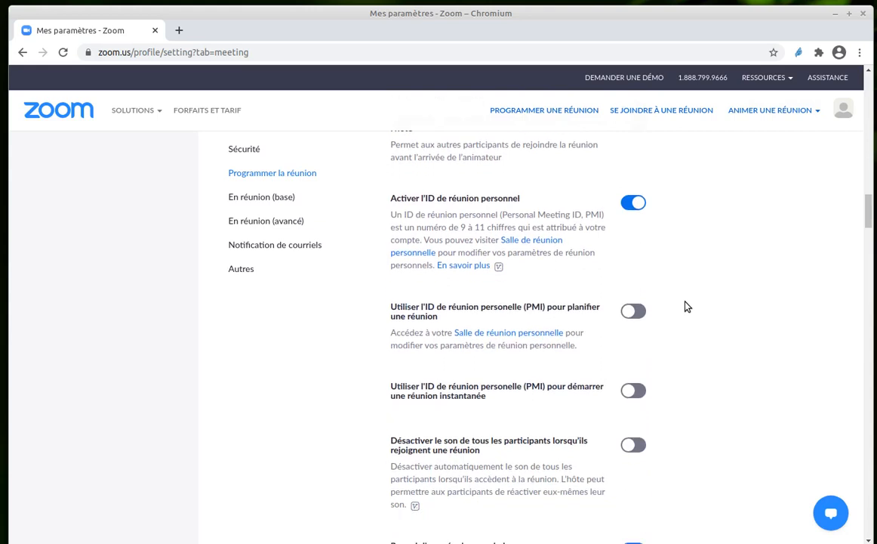
scroll(687, 306, down, 2)
scroll(687, 306, down, 1)
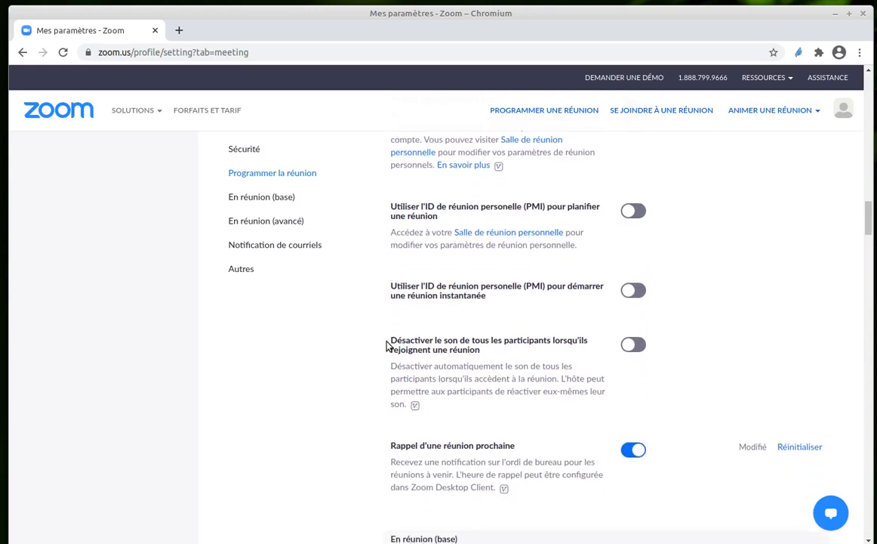
drag(397, 341, 498, 354)
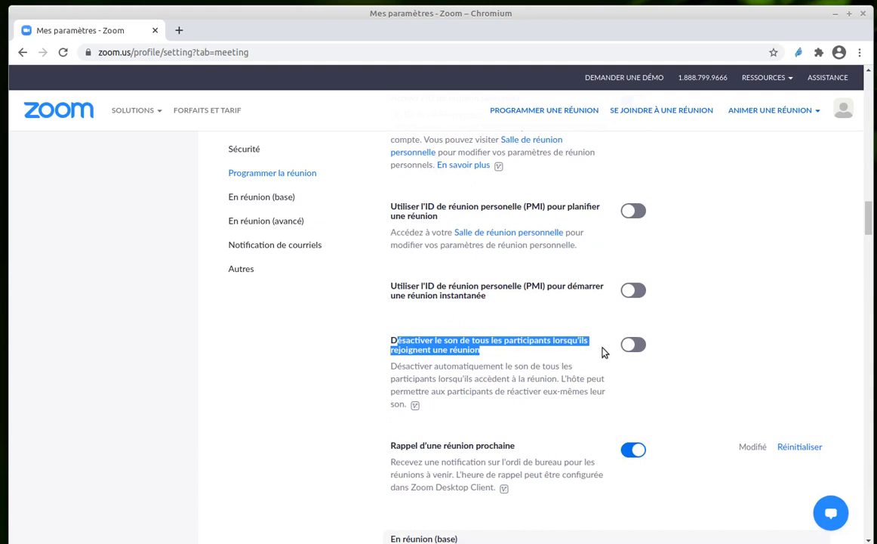
scroll(738, 315, down, 3)
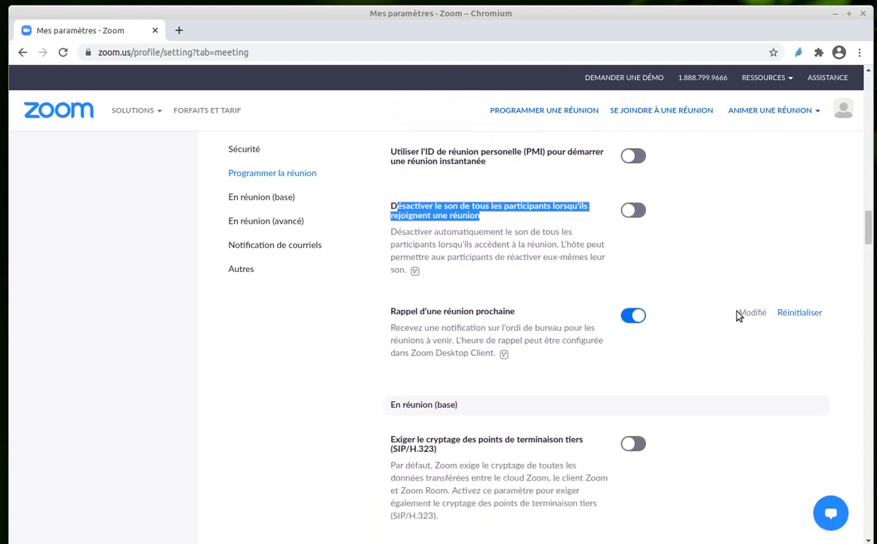
- Review the basic in-meeting settings for endpoint encryption, group and private chat, automatic chat saving, notification sounds, file transfer and feedback
scroll(739, 316, down, 3)
scroll(737, 314, down, 1)
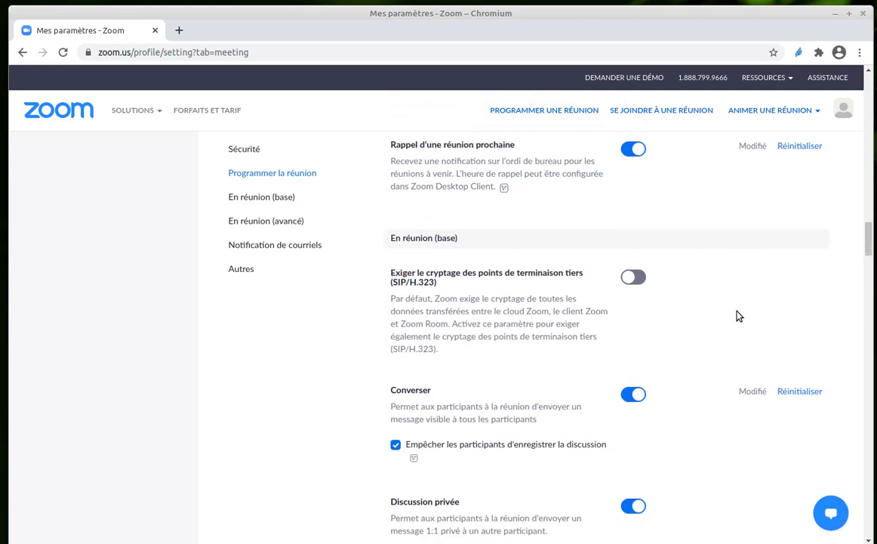
scroll(731, 326, down, 1)
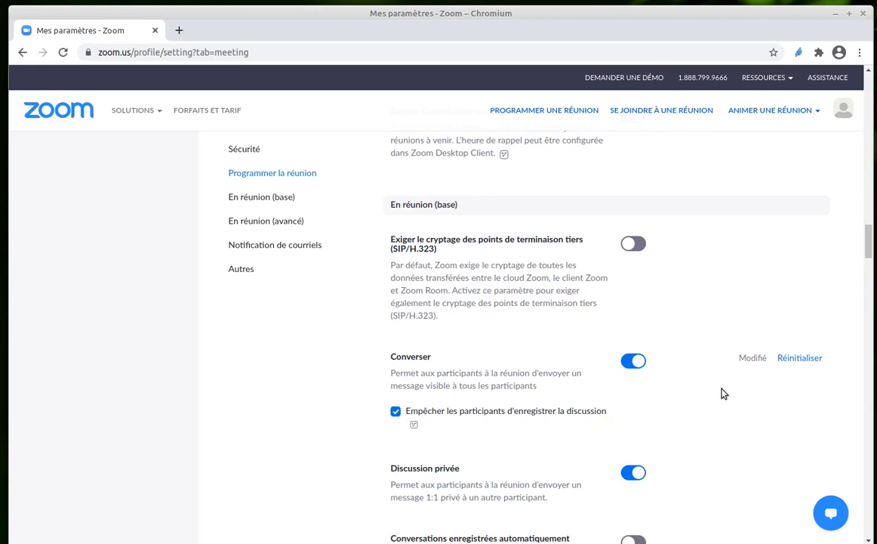
scroll(721, 393, down, 1)
scroll(721, 393, down, 5)
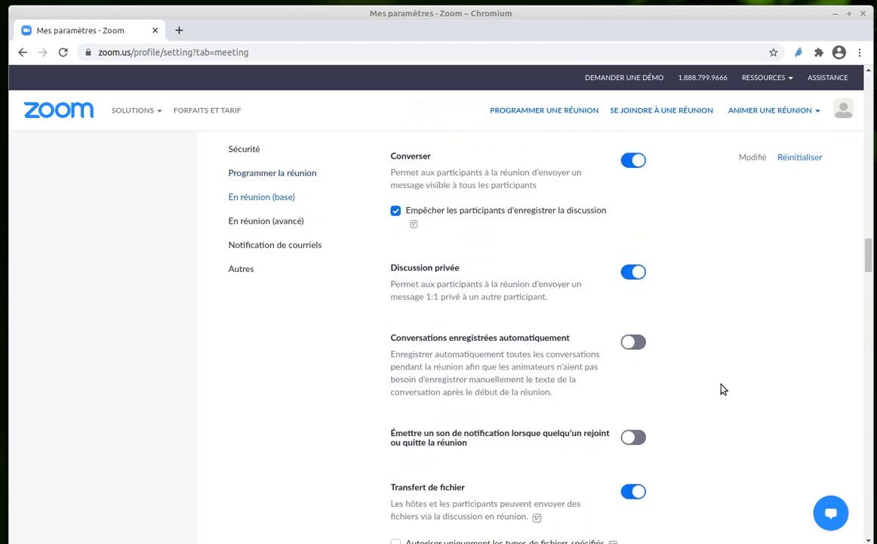
scroll(721, 389, down, 3)
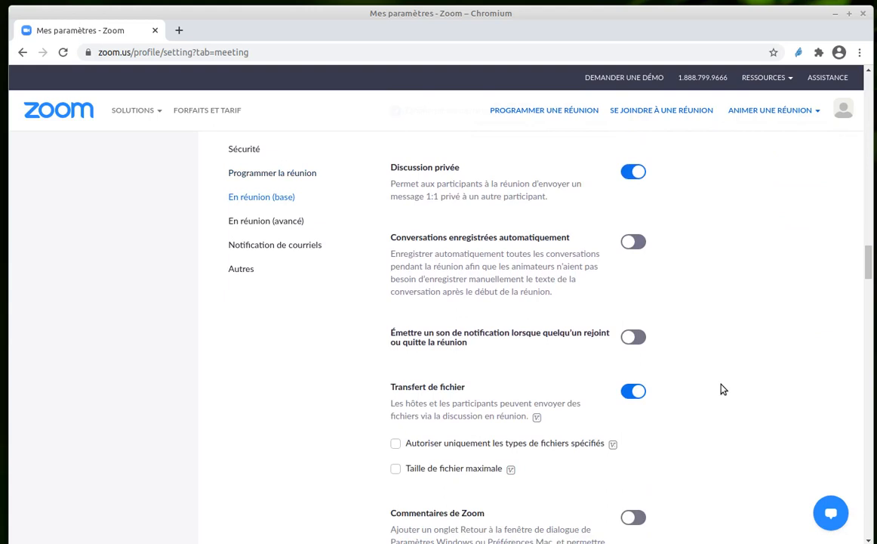
scroll(730, 358, down, 3)
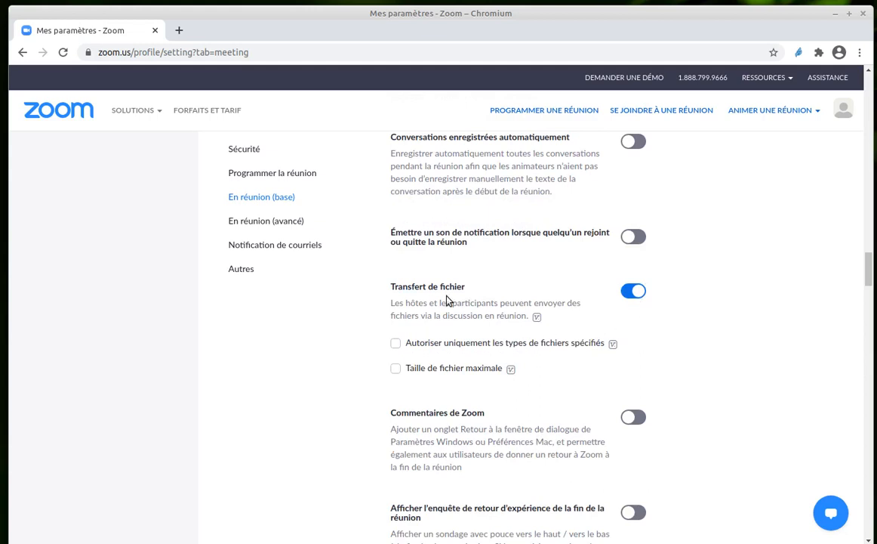
scroll(739, 351, down, 4)
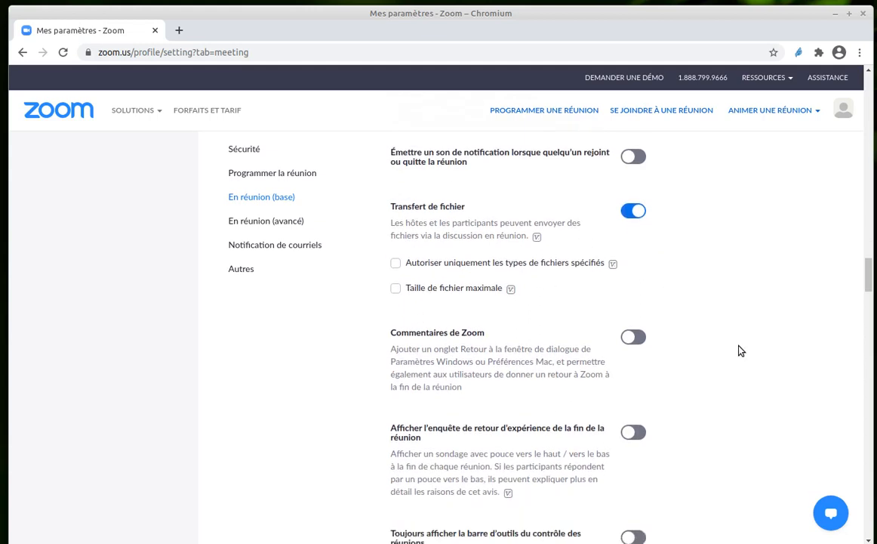
scroll(740, 350, down, 2)
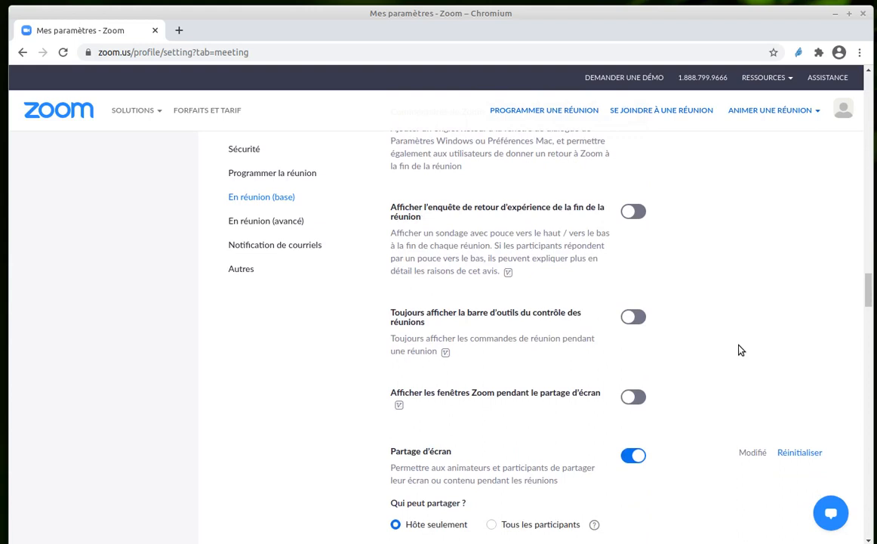
scroll(740, 350, down, 1)
scroll(739, 347, up, 4)
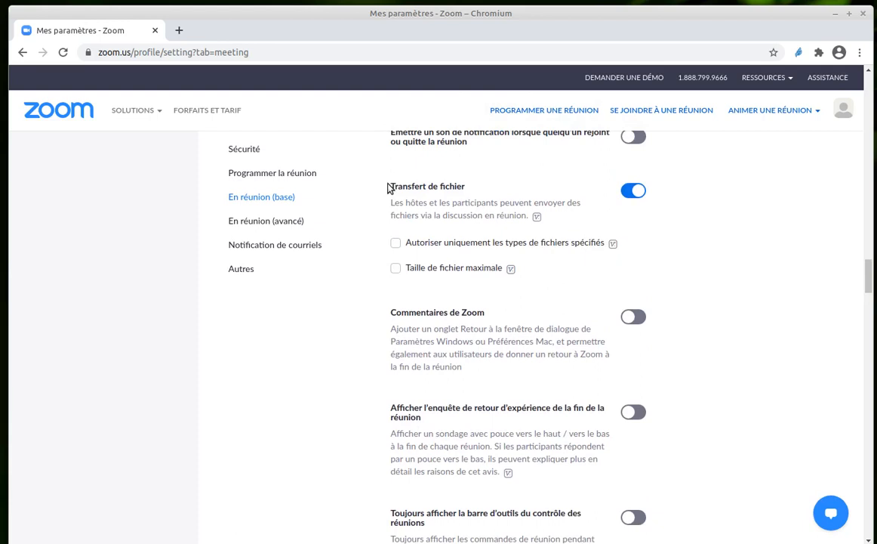
scroll(689, 297, down, 3)
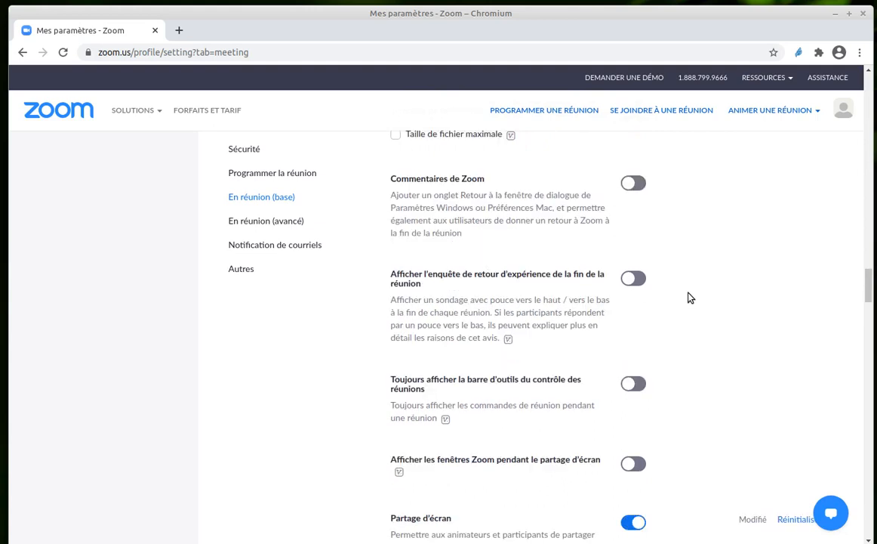
- Examine the basic in-meeting settings for screen sharing, annotation, whiteboard, remote control, reactions, participant renaming and profile photos
scroll(690, 297, down, 3)
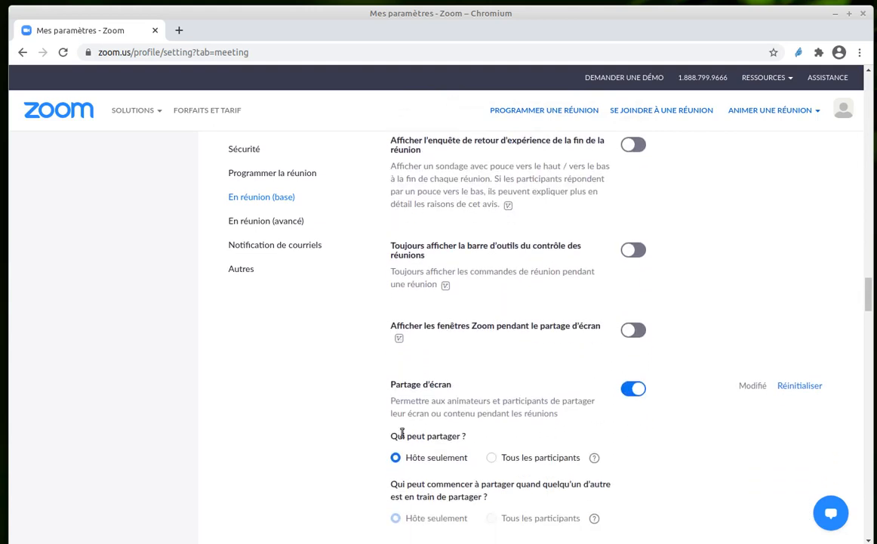
scroll(672, 427, down, 2)
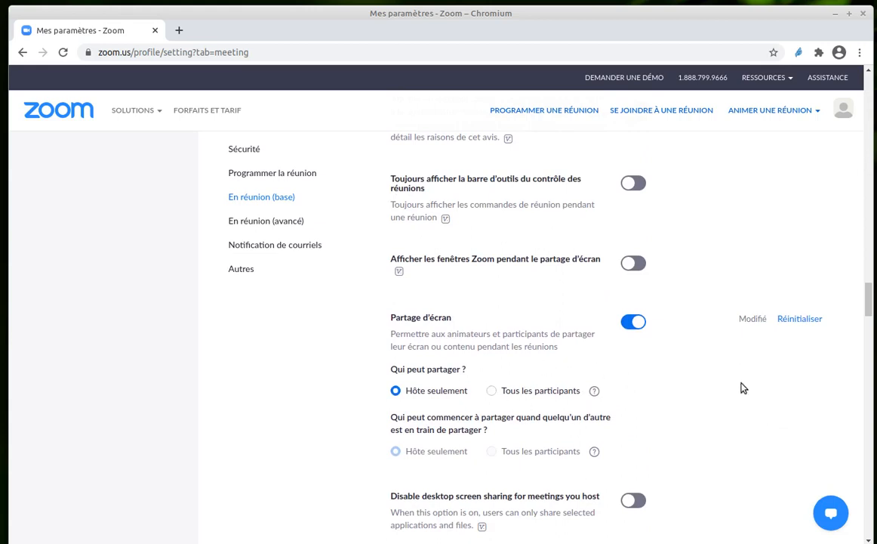
scroll(743, 388, down, 3)
scroll(727, 367, down, 3)
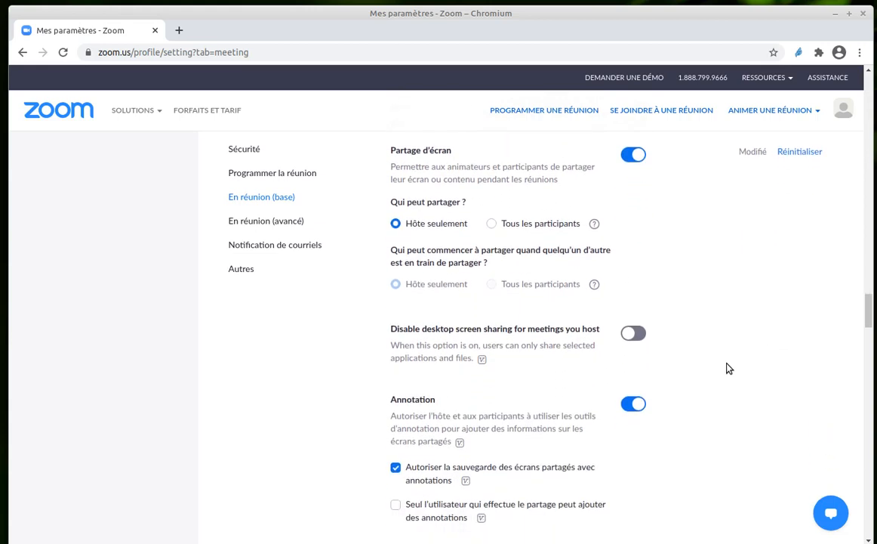
scroll(729, 368, down, 2)
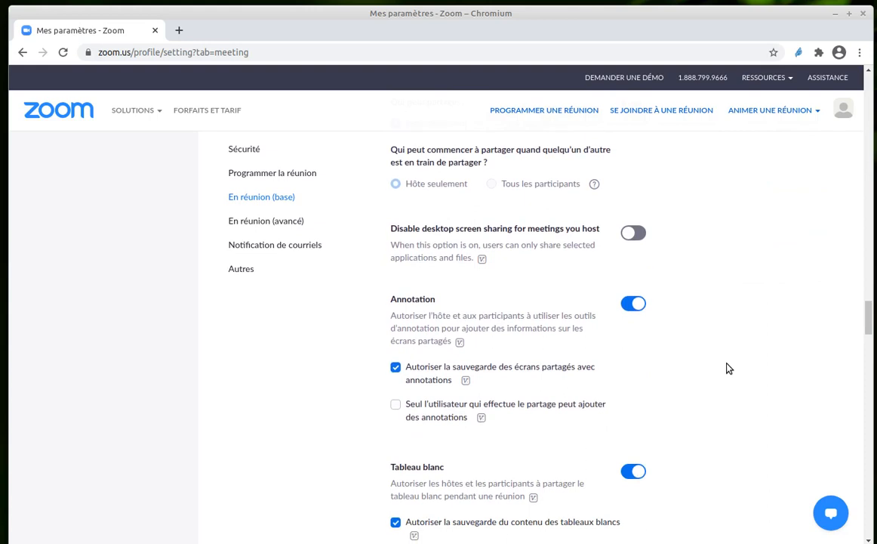
scroll(729, 368, down, 4)
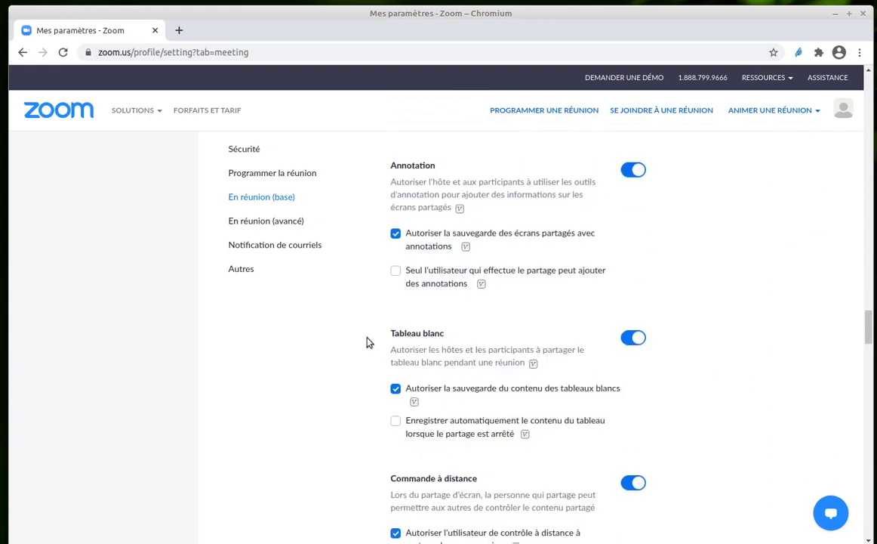
mouse_move(536, 362)
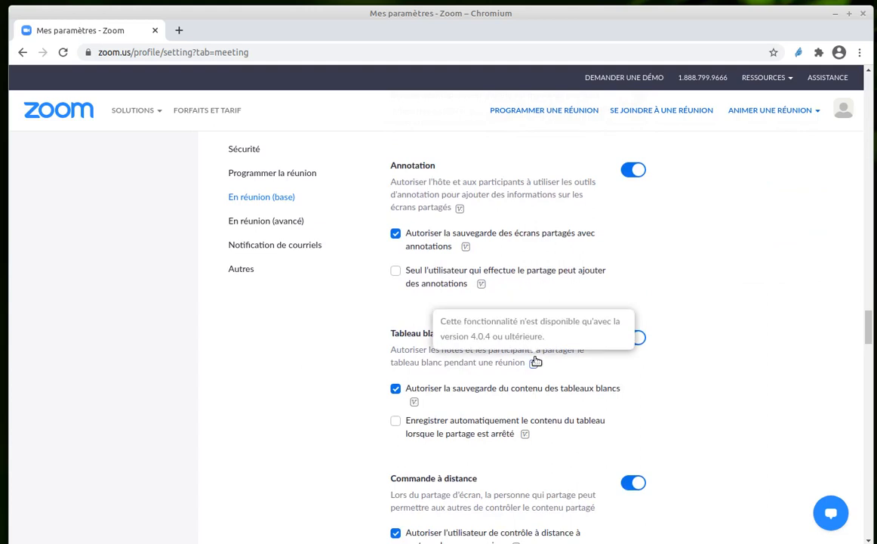
scroll(701, 353, down, 4)
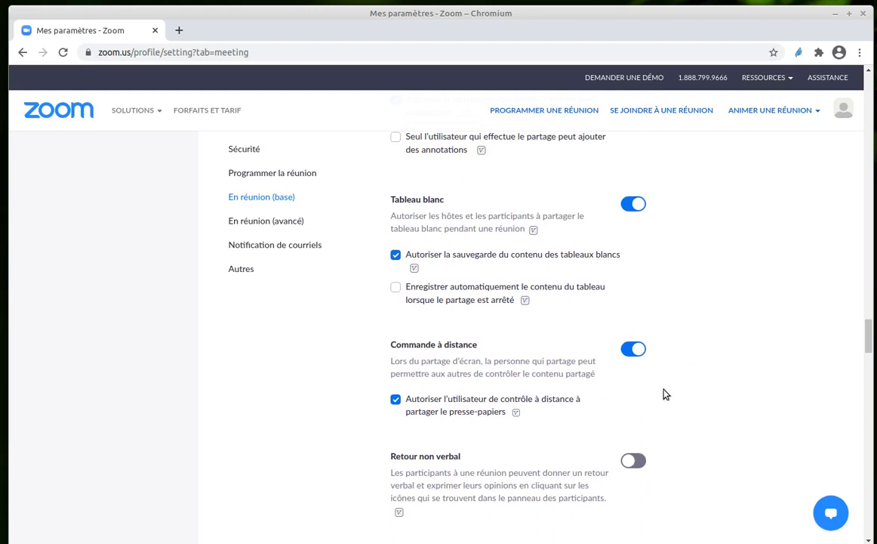
scroll(706, 441, down, 1)
scroll(706, 441, down, 7)
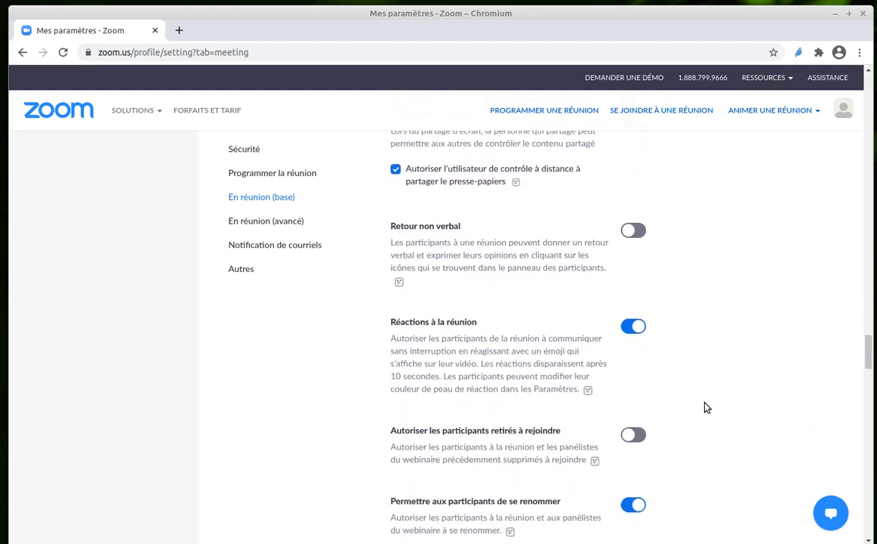
scroll(699, 388, down, 5)
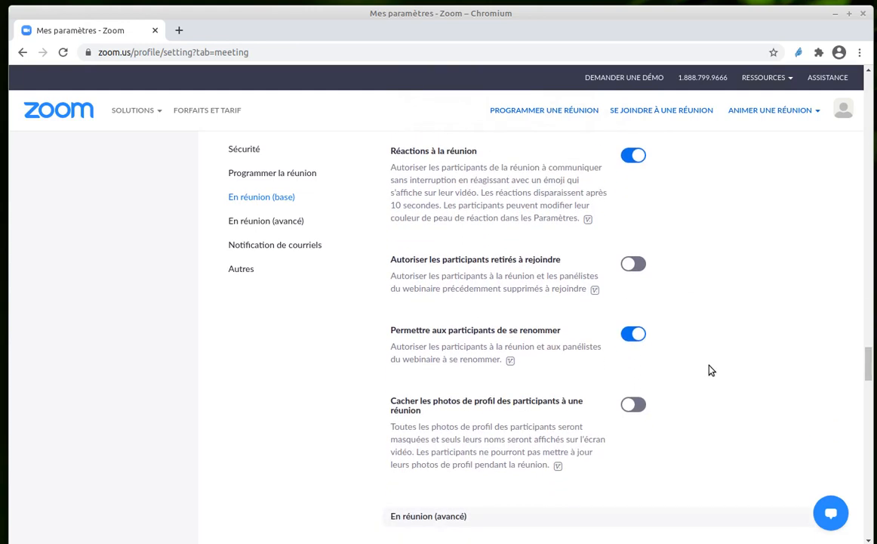
scroll(709, 368, down, 3)
- Examine the advanced in-meeting settings, from reporting to Zoom, breakout rooms and captions to virtual backgrounds, video filters and joining from the browser
scroll(709, 368, down, 1)
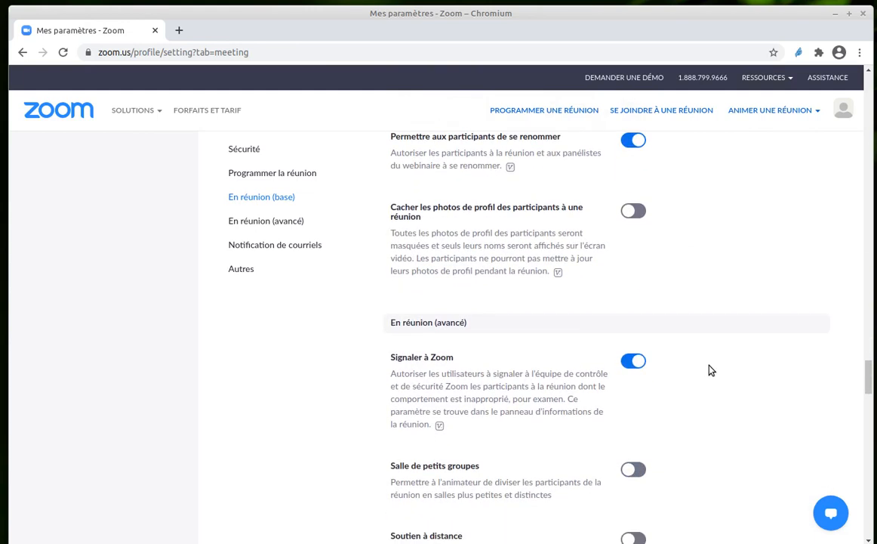
scroll(745, 409, down, 3)
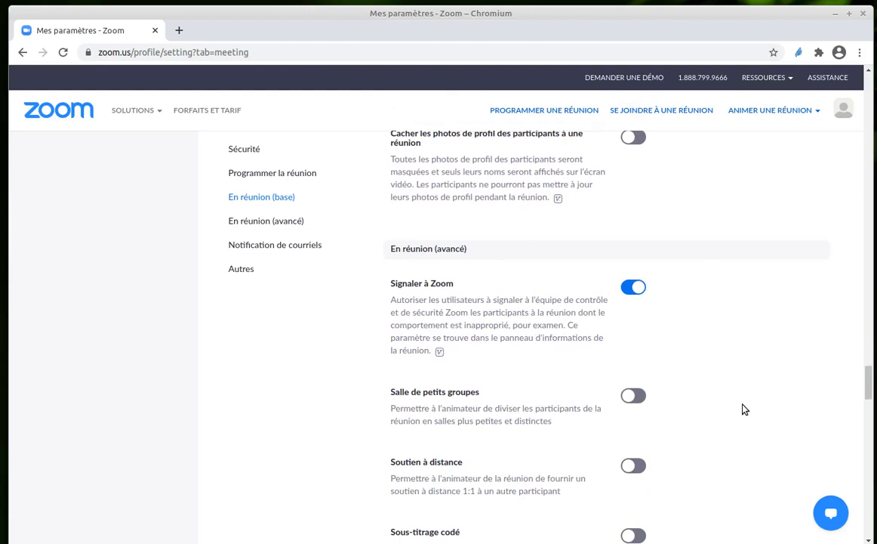
scroll(696, 352, down, 5)
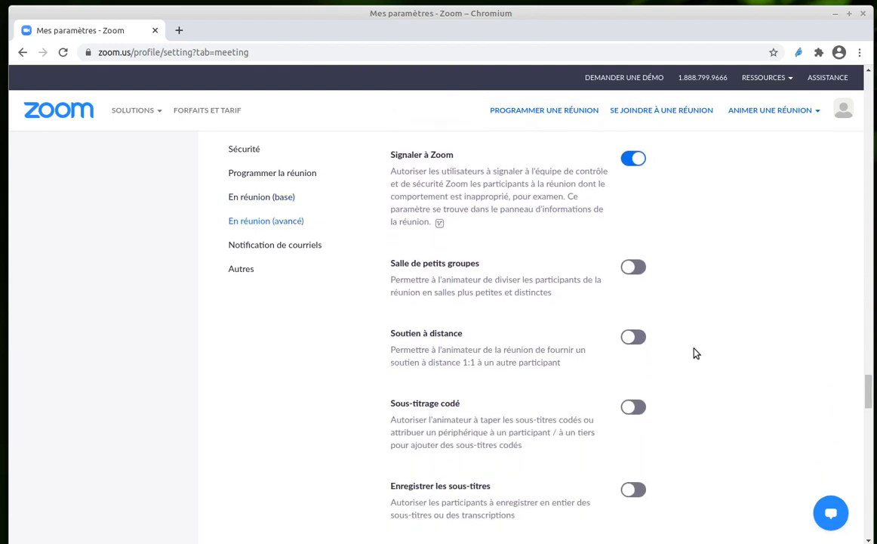
scroll(695, 351, down, 5)
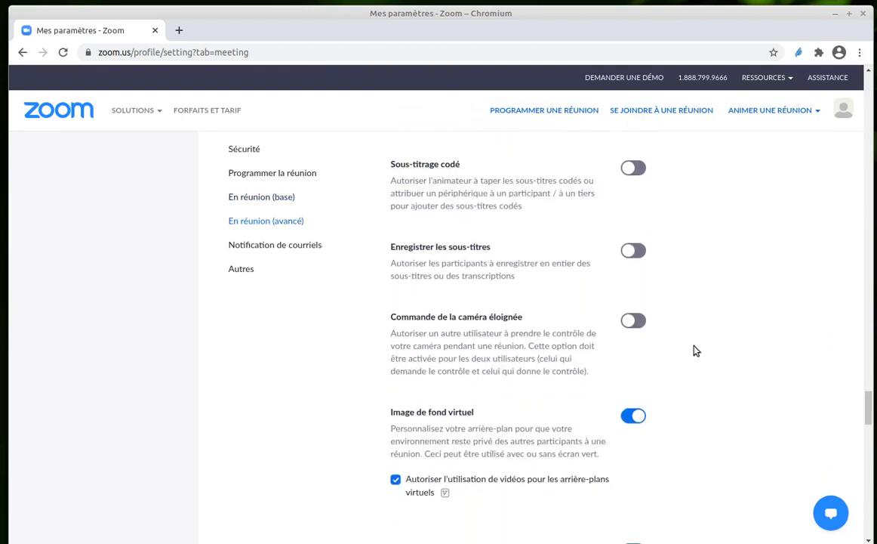
scroll(696, 351, down, 2)
scroll(695, 350, down, 1)
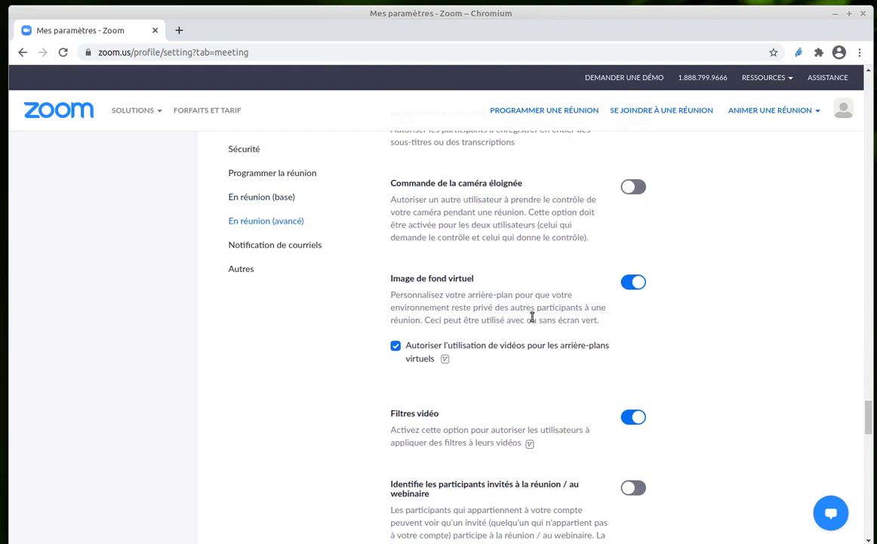
scroll(706, 336, down, 4)
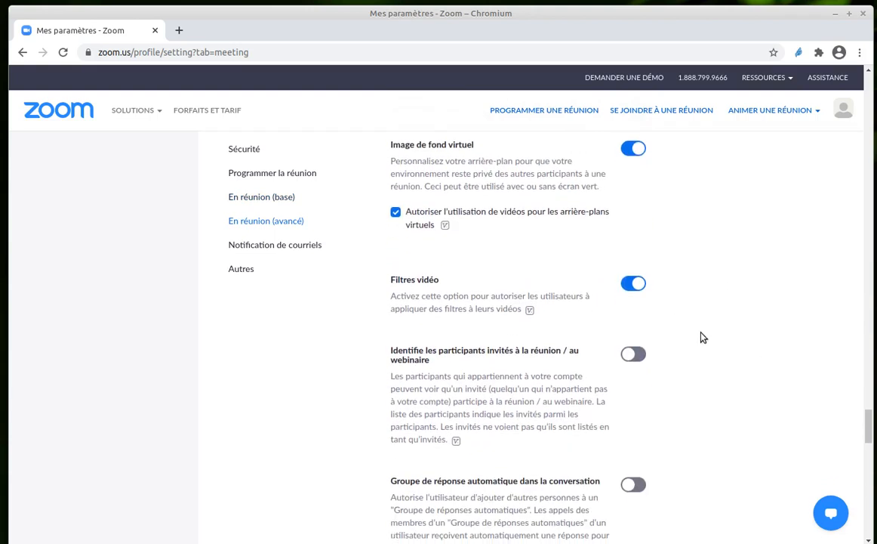
scroll(789, 411, down, 10)
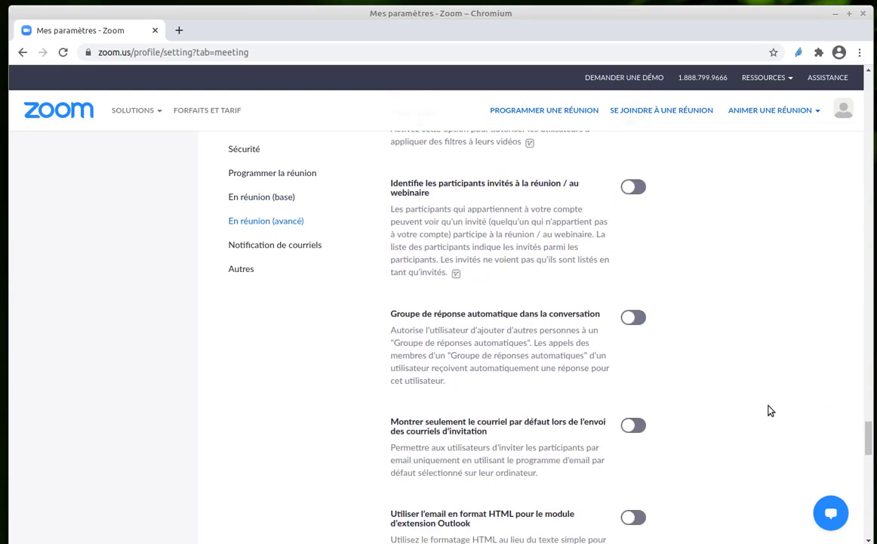
scroll(763, 406, down, 14)
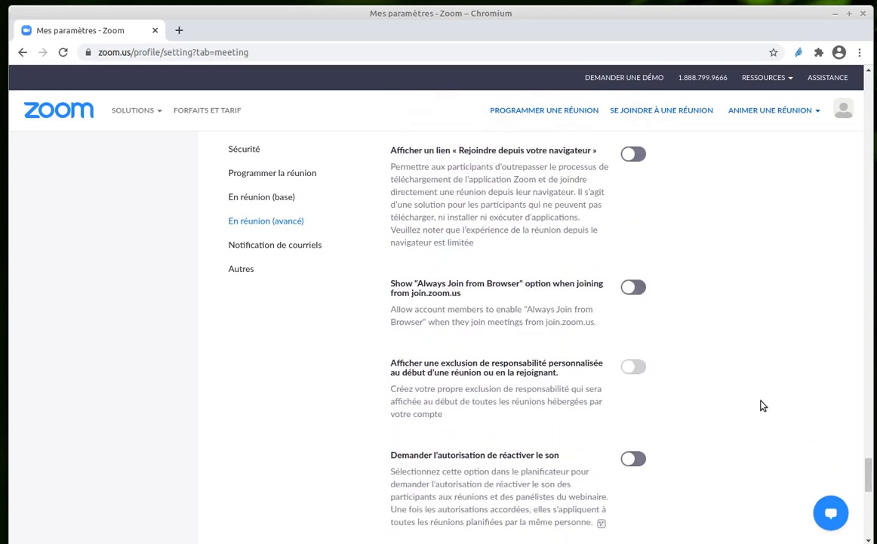
- Review the unmute permission setting, the email notification settings and the iOS app switcher blur option under Autres
scroll(761, 350, down, 2)
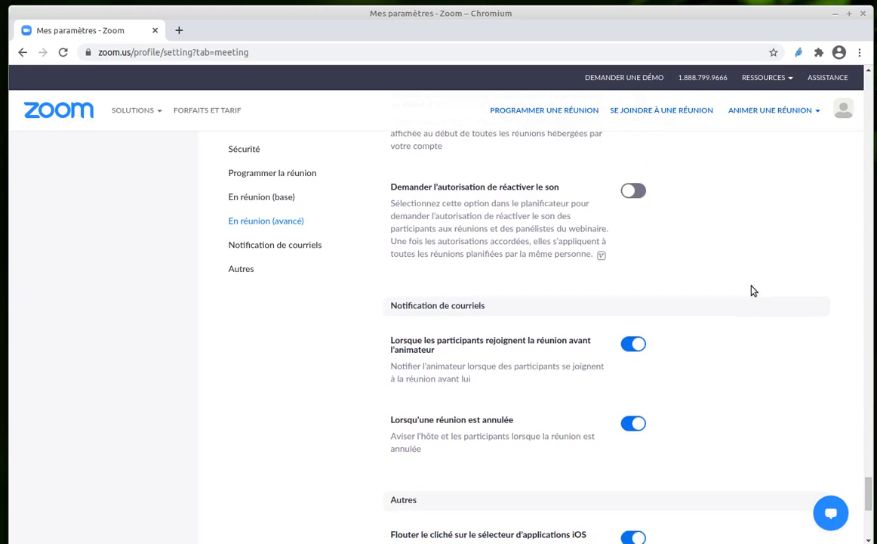
scroll(753, 290, down, 4)
scroll(740, 302, down, 2)
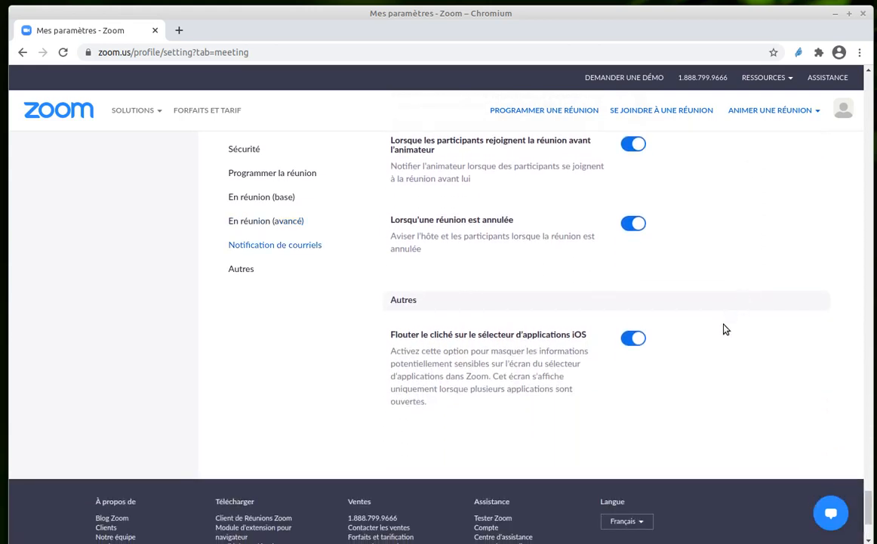
scroll(723, 330, up, 8)
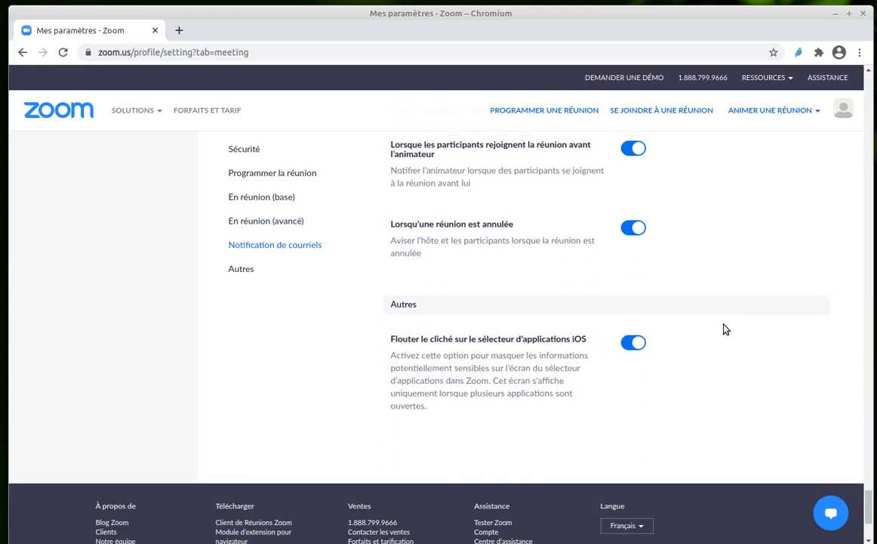
scroll(723, 329, up, 6)
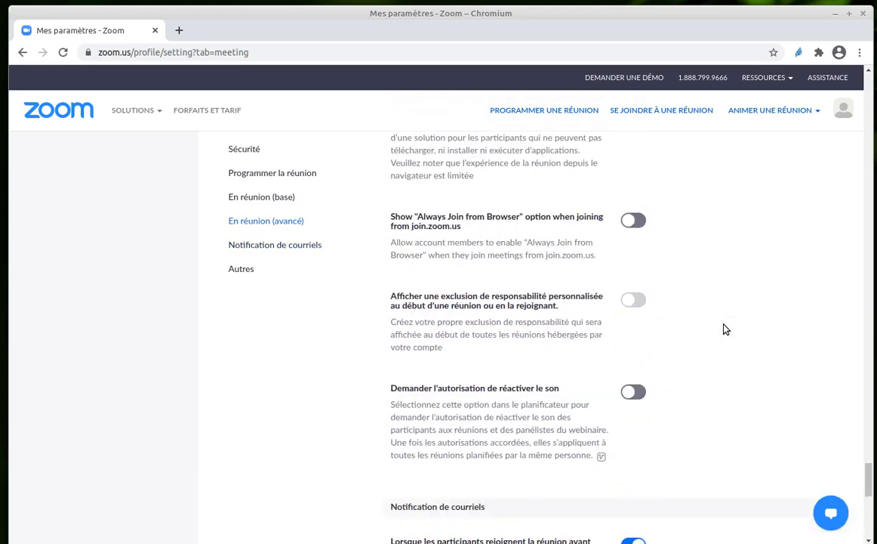
- Return to the start of the settings and review the Enregistrement, Téléphone and Appareils de collaboration categories
drag(868, 472, 849, 132)
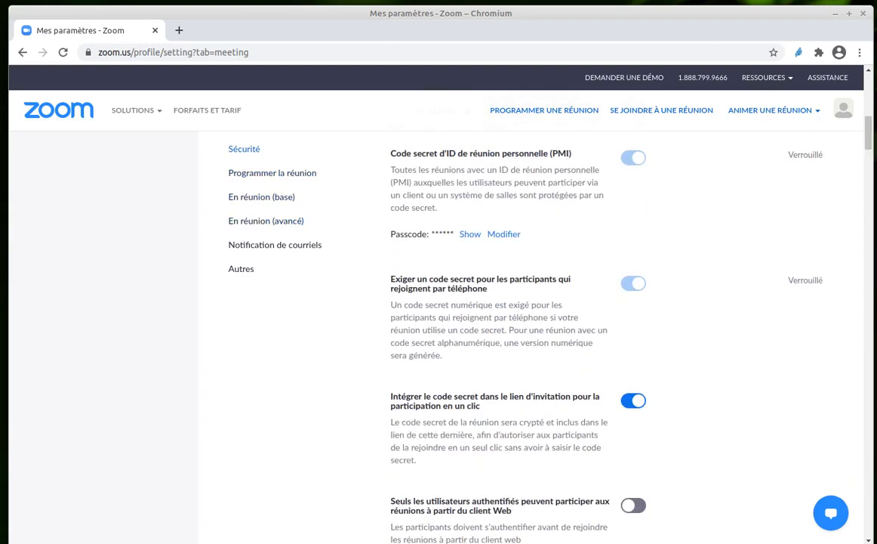
scroll(789, 121, up, 5)
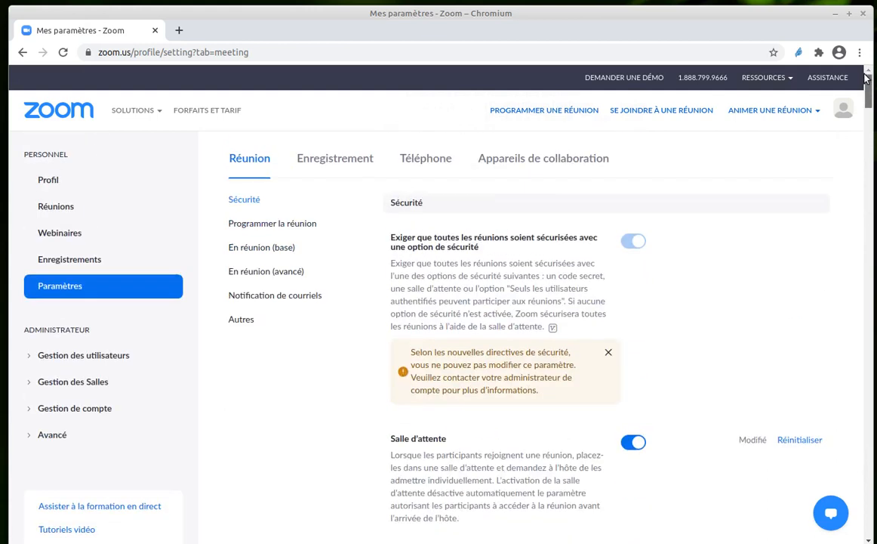
click(335, 158)
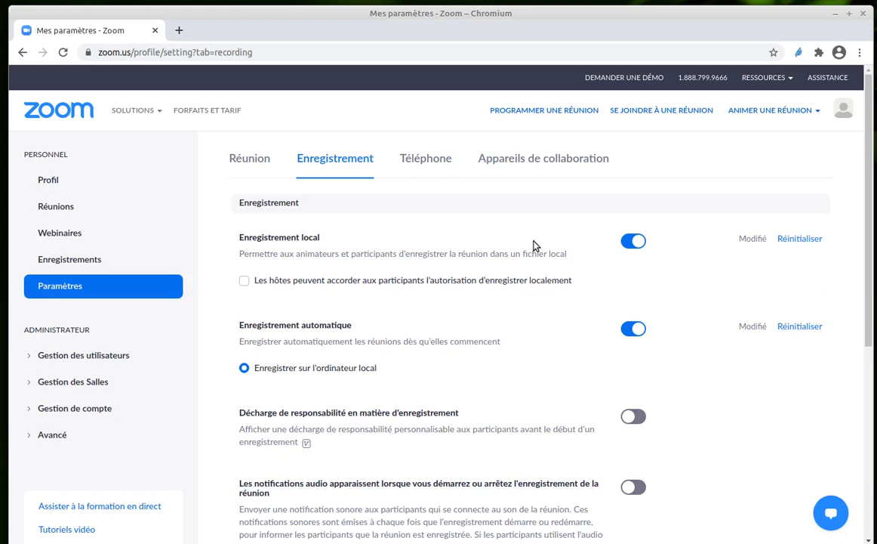
click(428, 159)
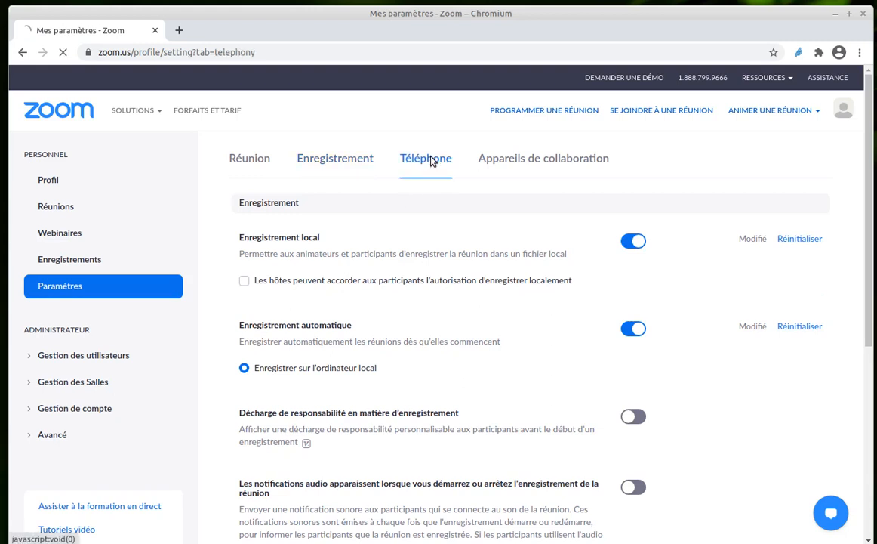
click(516, 160)
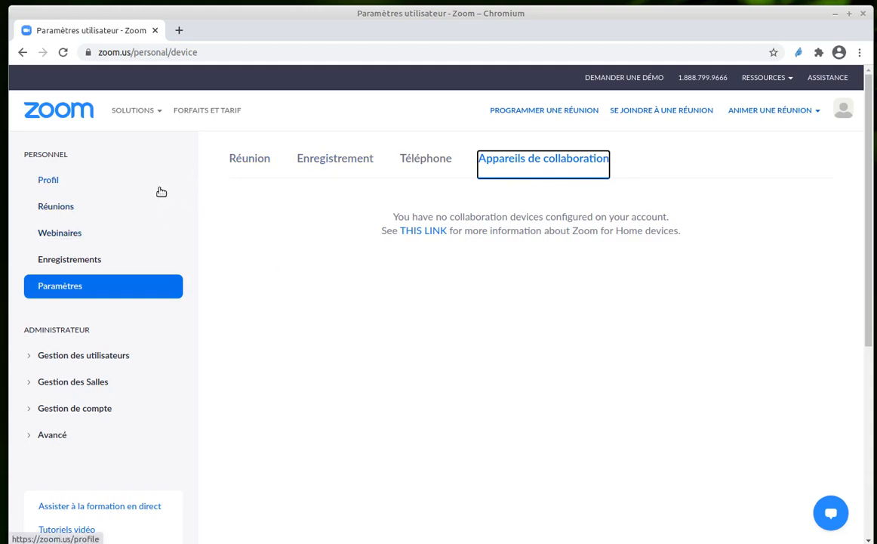
- Open the account's Réunions page and look through the list of upcoming meetings
click(56, 207)
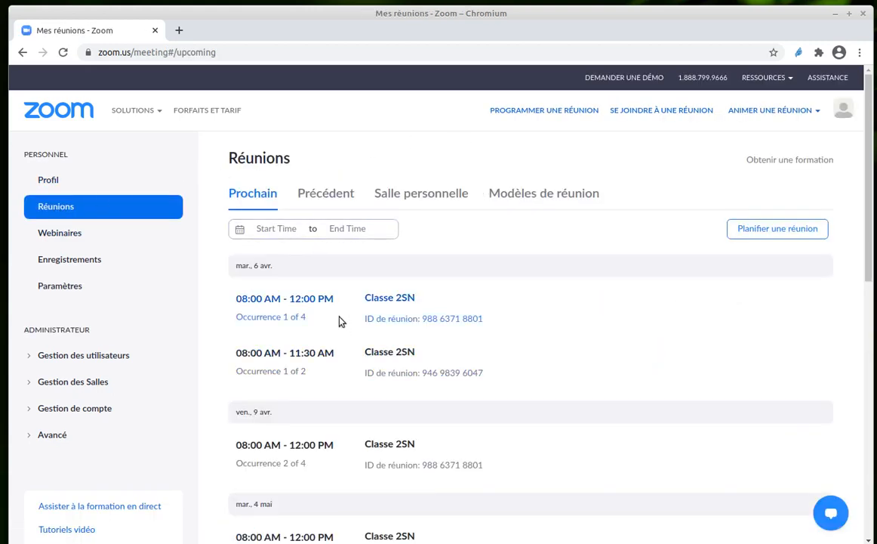
scroll(432, 440, down, 1)
scroll(435, 439, up, 1)
mouse_move(555, 314)
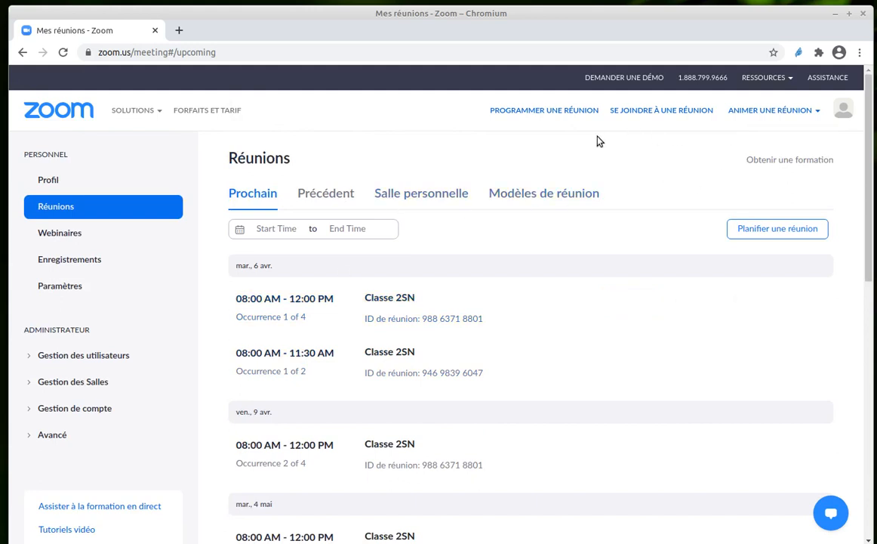
- Start scheduling a new meeting with the subject "classe2SN" and leave the description empty
click(549, 113)
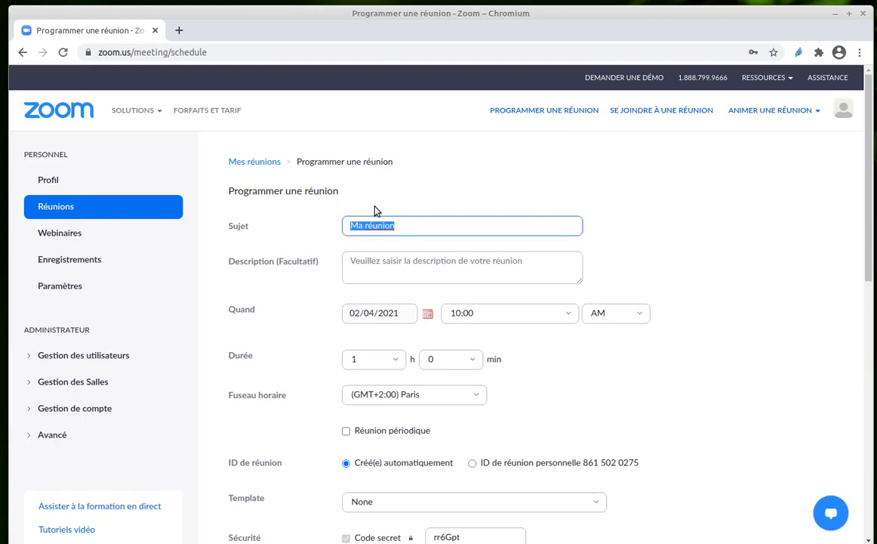
text(classe2SN)
click(410, 263)
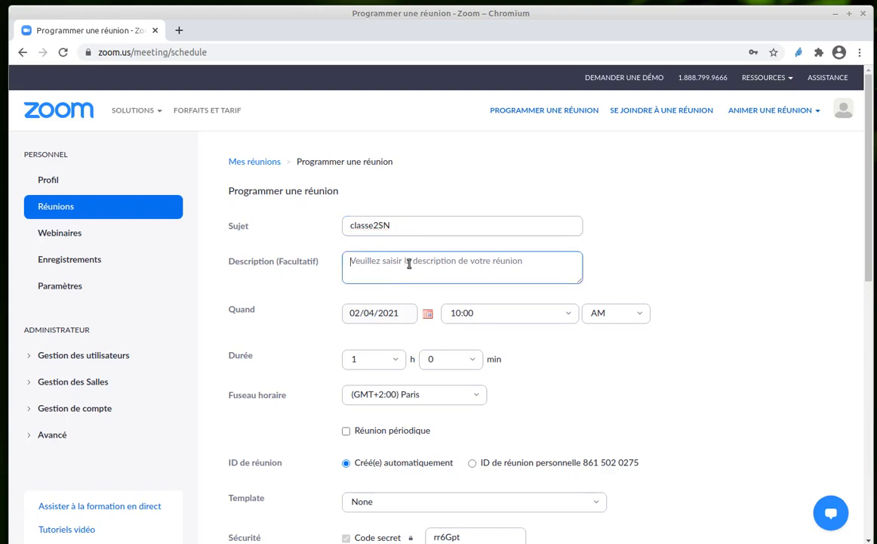
- Schedule the meeting for 06/04/2021 at 8:00 AM with a duration of 3 hours
click(428, 314)
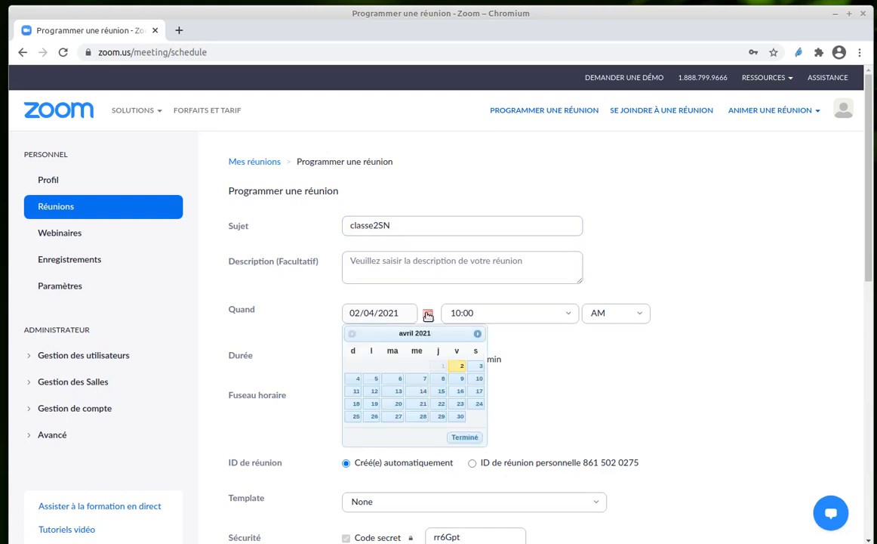
click(394, 382)
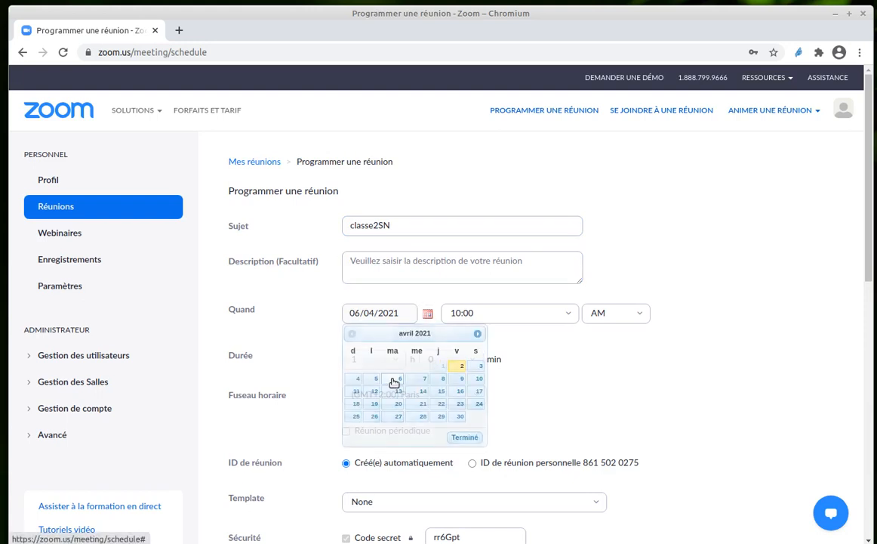
click(497, 314)
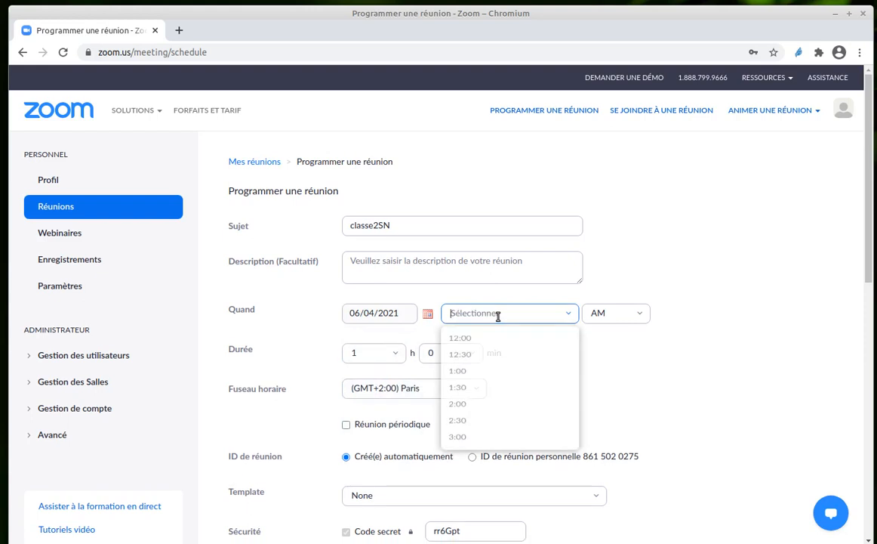
scroll(475, 363, up, 2)
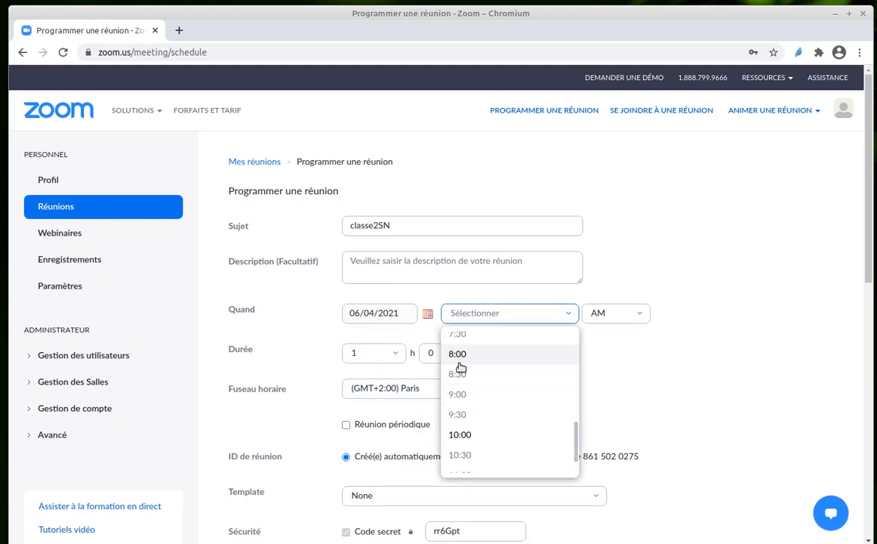
click(459, 361)
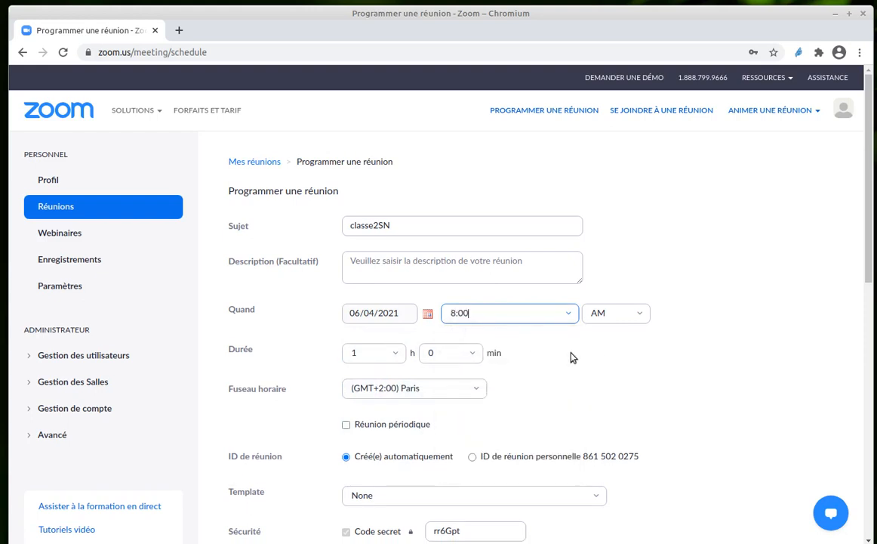
click(355, 352)
click(355, 444)
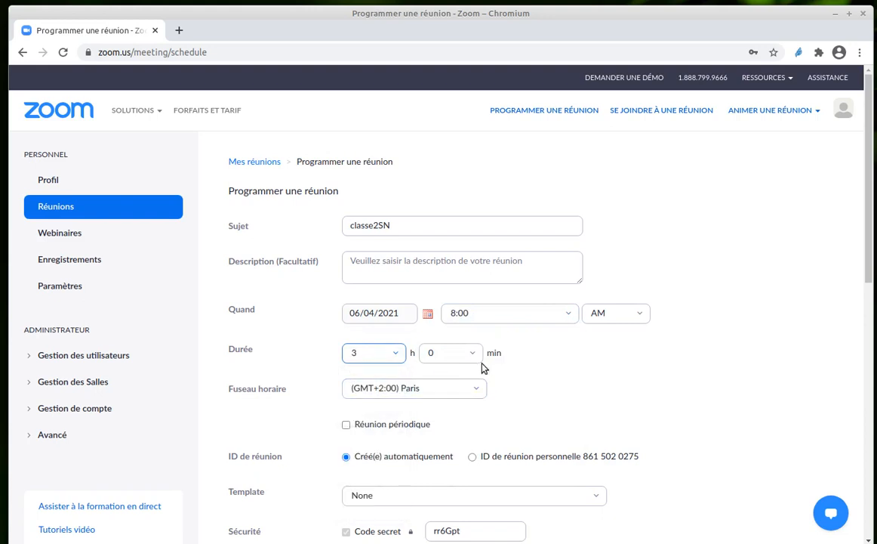
- Make the meeting periodic with a weekly recurrence (Chaque semaine) and set its end date to 04/05/2021
scroll(469, 417, down, 1)
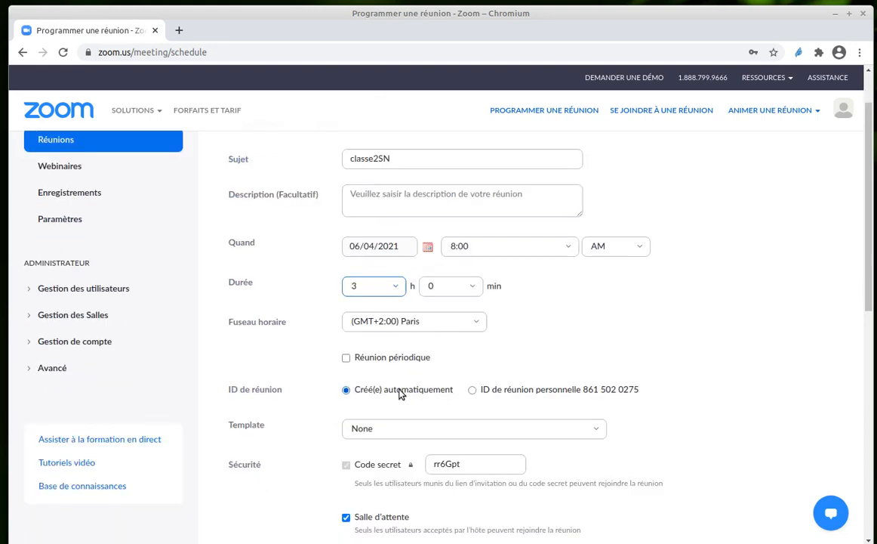
click(346, 358)
click(494, 393)
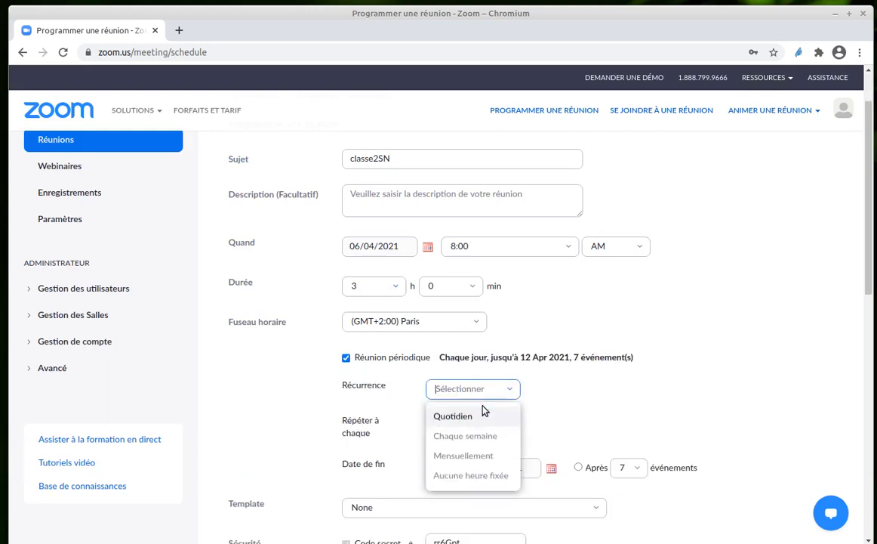
click(466, 436)
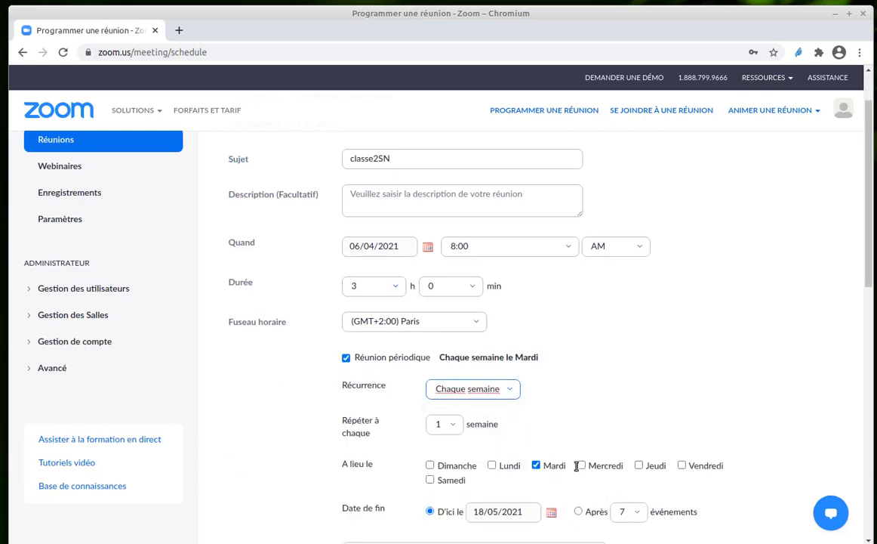
scroll(581, 423, down, 2)
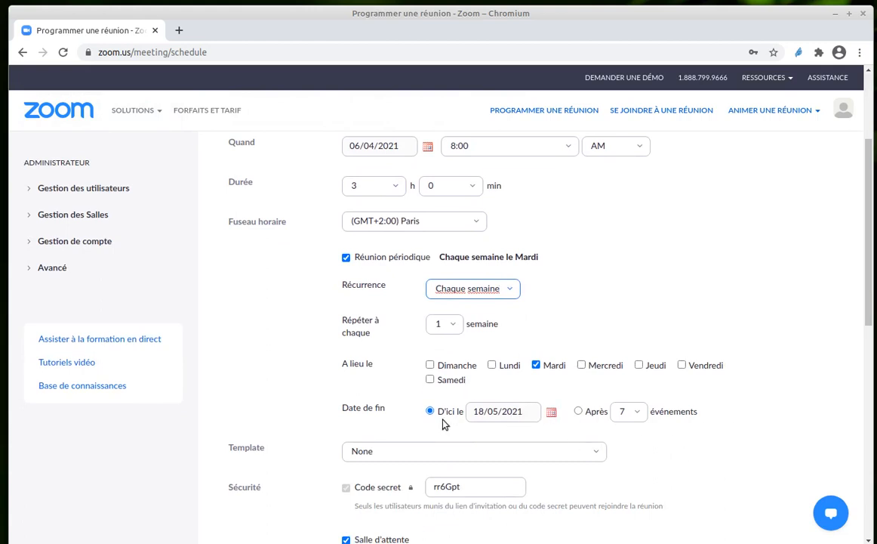
click(551, 414)
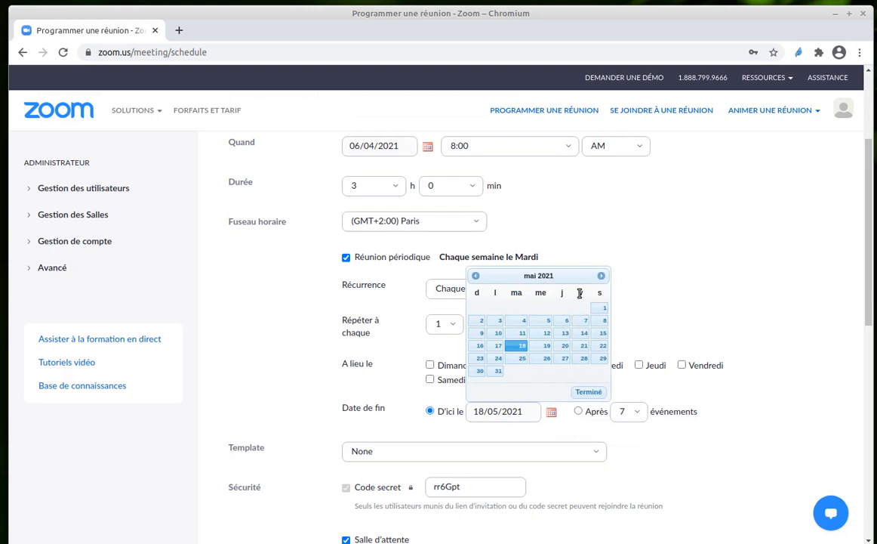
click(519, 320)
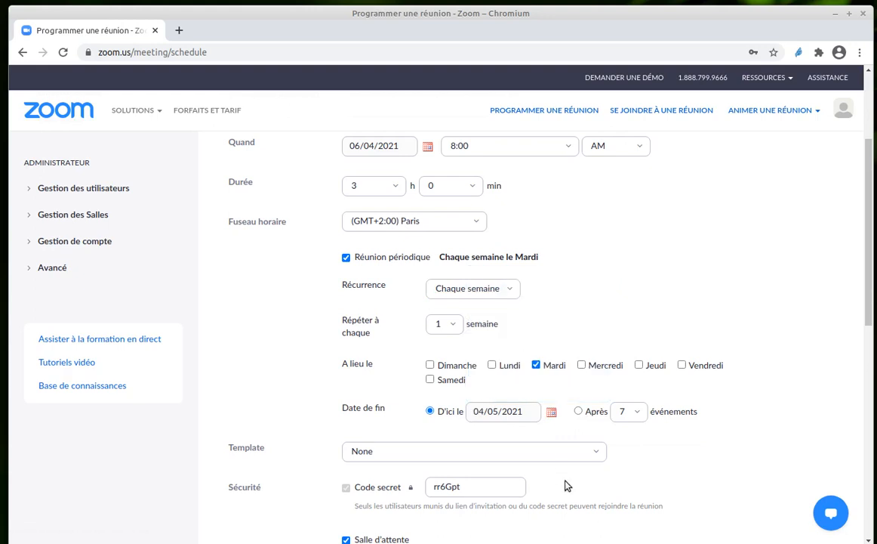
- Check the security, video and meeting options of the classe2SN meeting without changing them and save the scheduled meeting
scroll(627, 413, down, 2)
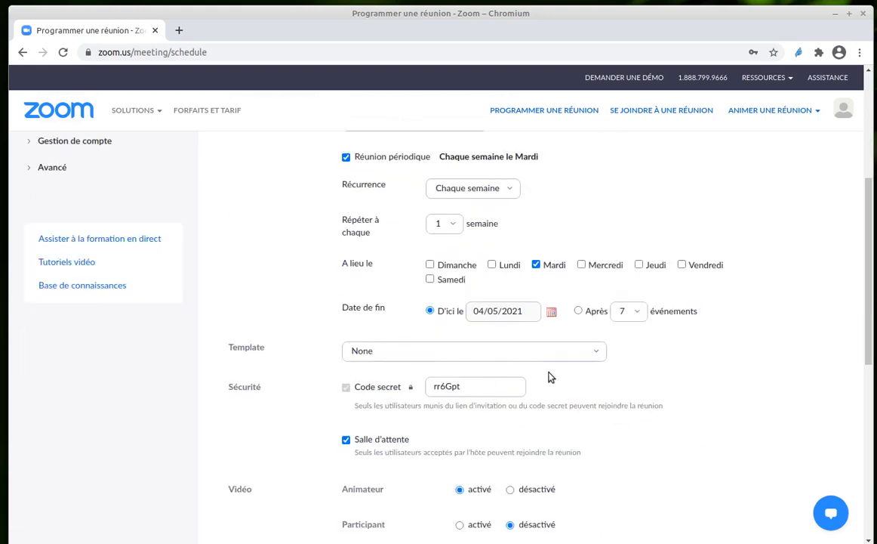
scroll(487, 398, down, 1)
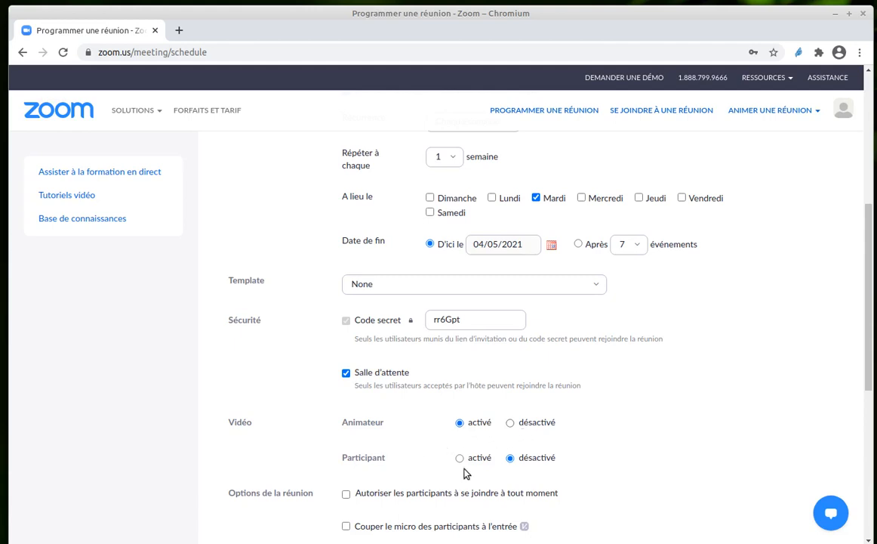
scroll(582, 464, down, 2)
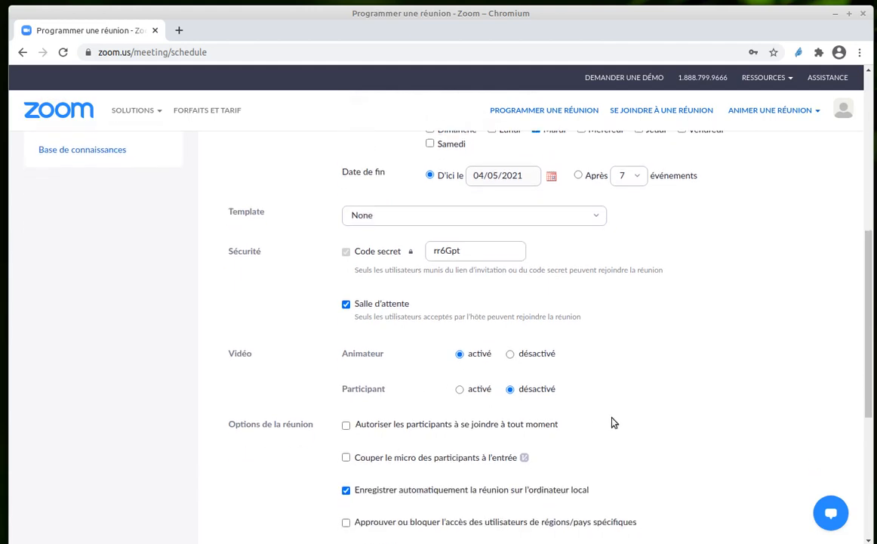
scroll(613, 420, down, 3)
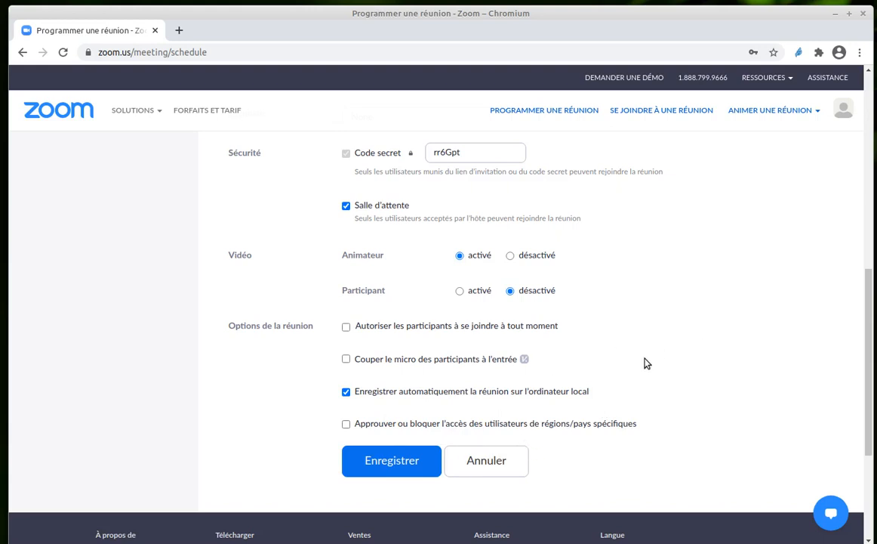
click(405, 465)
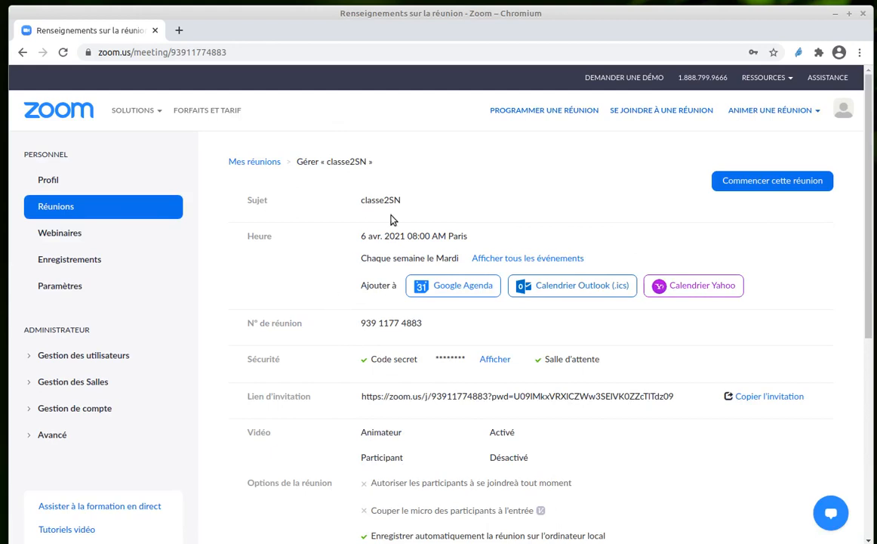
- Reveal and hide the saved meeting's secret code, and look through its invitation link, video settings and meeting options
click(495, 360)
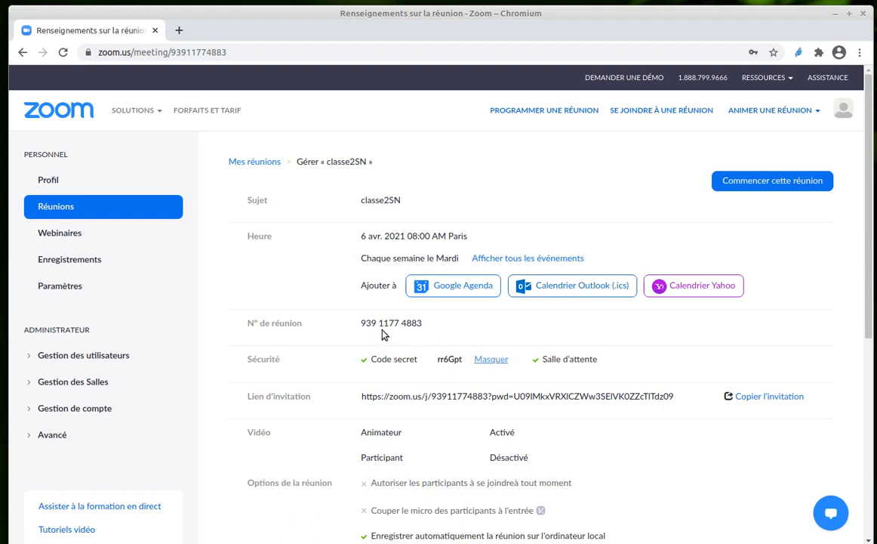
click(478, 365)
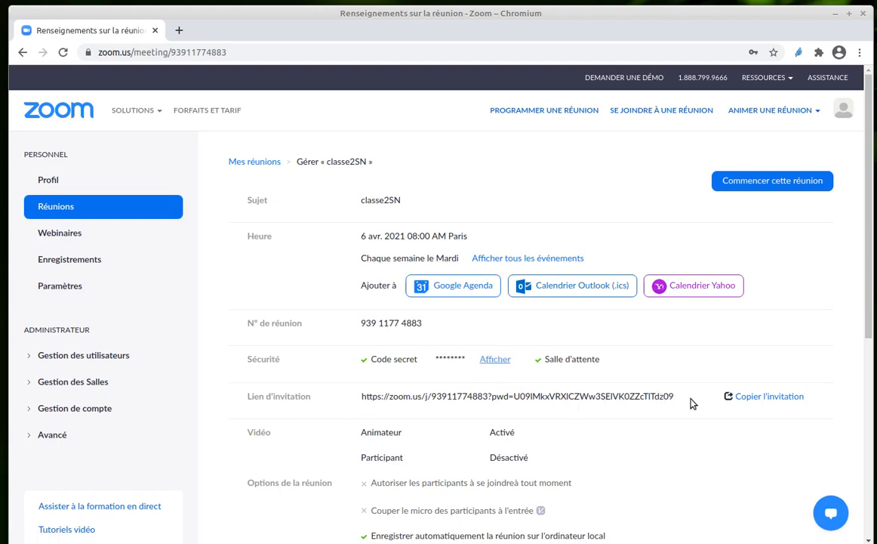
scroll(710, 375, down, 3)
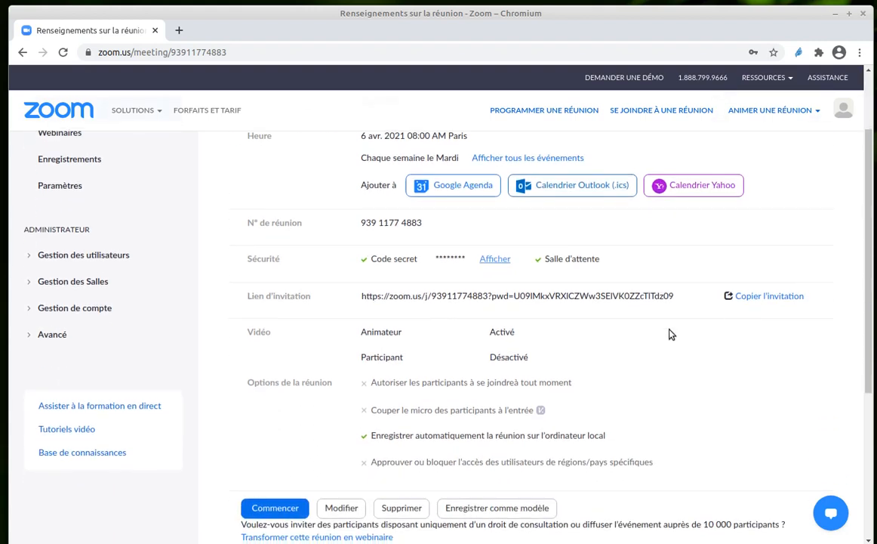
scroll(671, 334, down, 2)
scroll(646, 278, up, 1)
scroll(646, 278, up, 1)
- Open the meeting's invitation text, read it through to the end and close it without copying
click(758, 296)
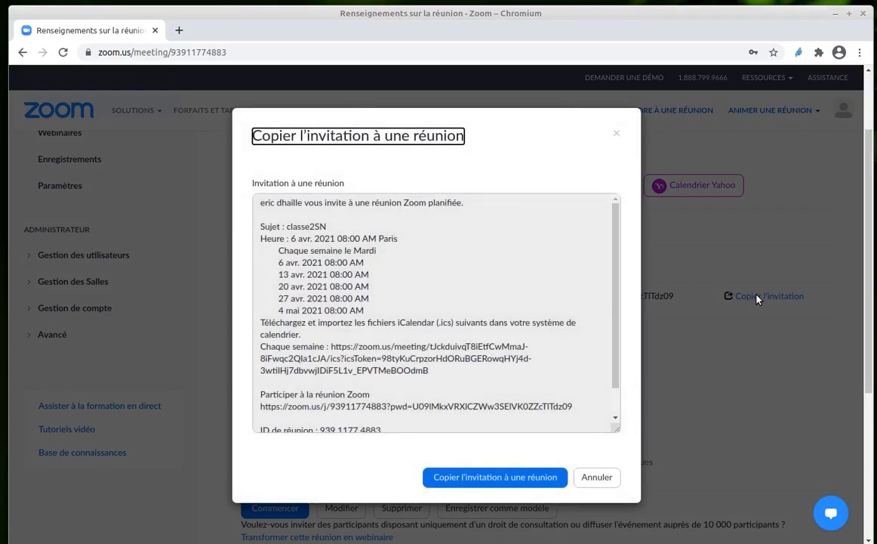
scroll(510, 347, down, 1)
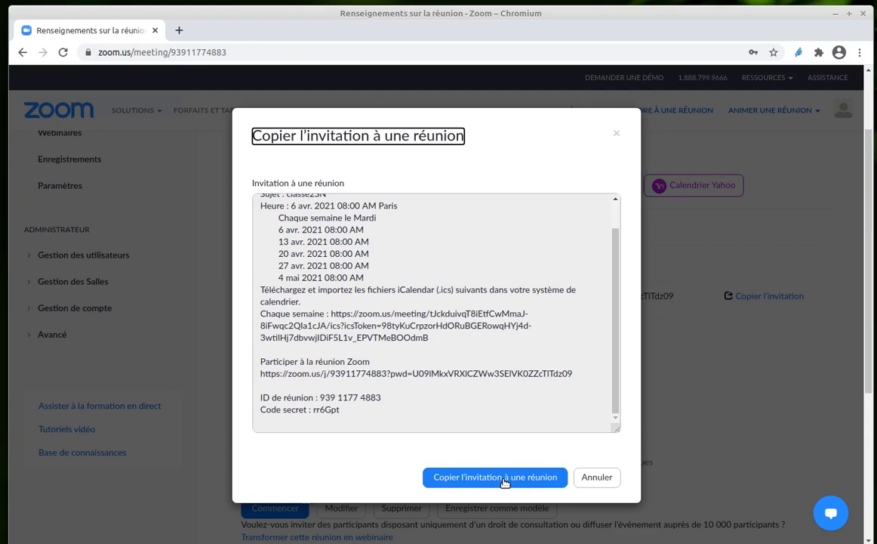
click(602, 478)
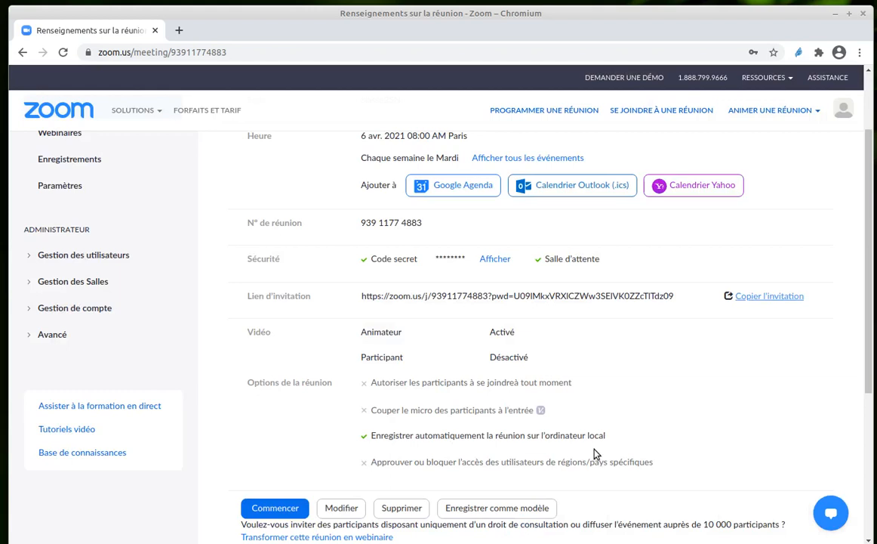